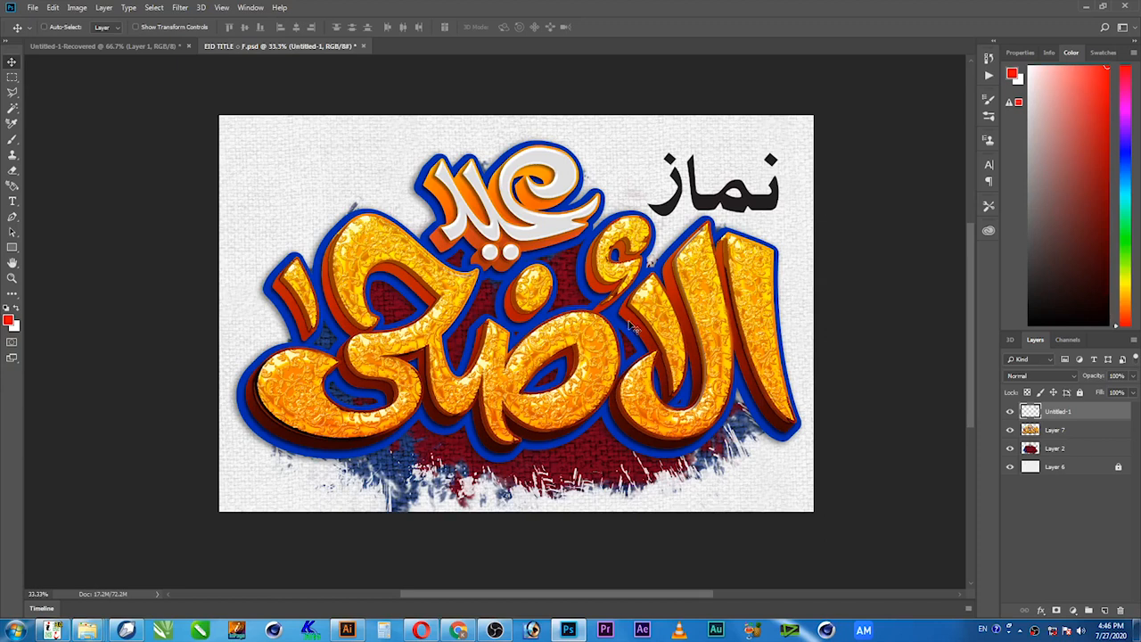
Examine the gold Eid lettering and the painted background around it at 100% zoom.
{"action": "key", "text": "z"}
{"action": "right_click", "coordinate": [543, 322]}
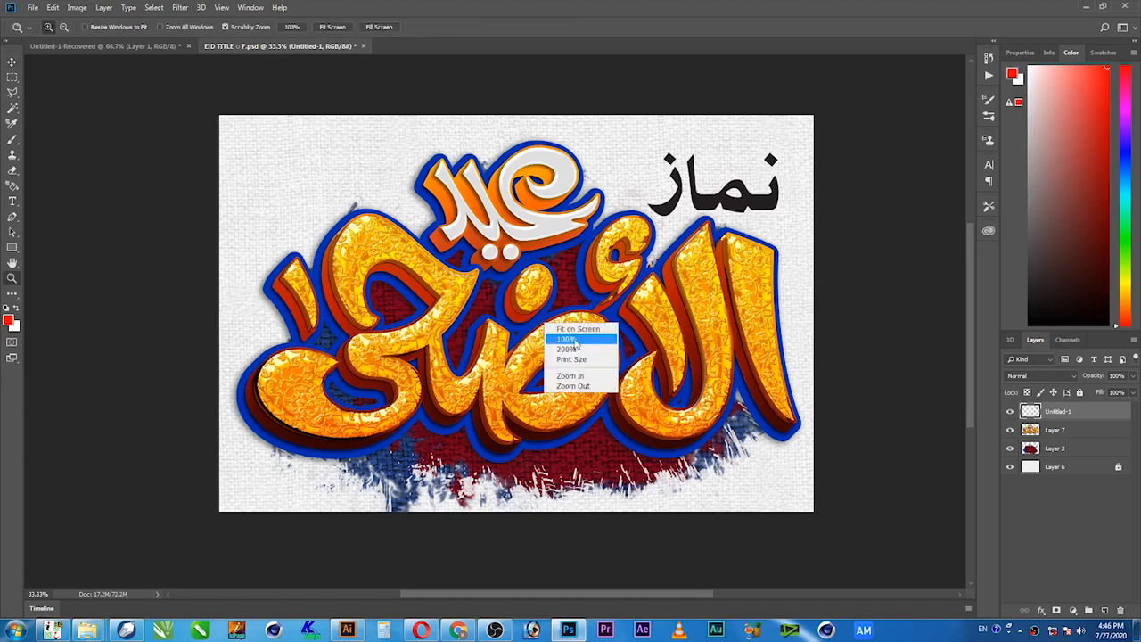
{"action": "left_click", "coordinate": [575, 344]}
{"action": "left_click_drag", "start_coordinate": [553, 280], "coordinate": [550, 427]}
{"action": "left_click_drag", "start_coordinate": [563, 299], "coordinate": [477, 306]}
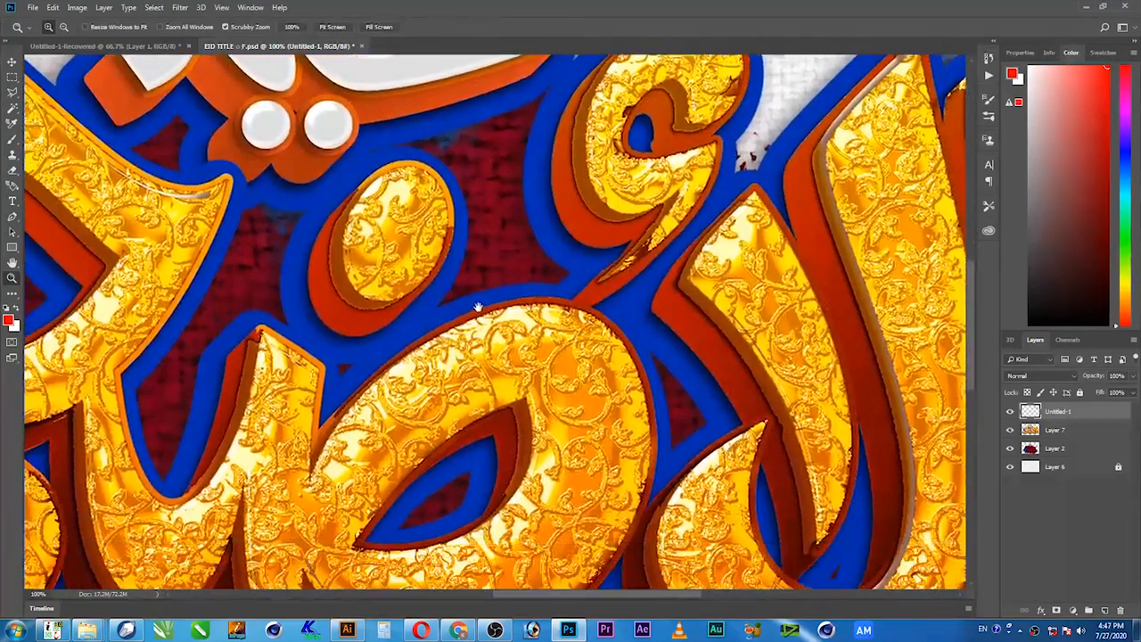
{"action": "left_click_drag", "start_coordinate": [399, 430], "coordinate": [683, 239]}
{"action": "left_click_drag", "start_coordinate": [503, 421], "coordinate": [635, 308]}
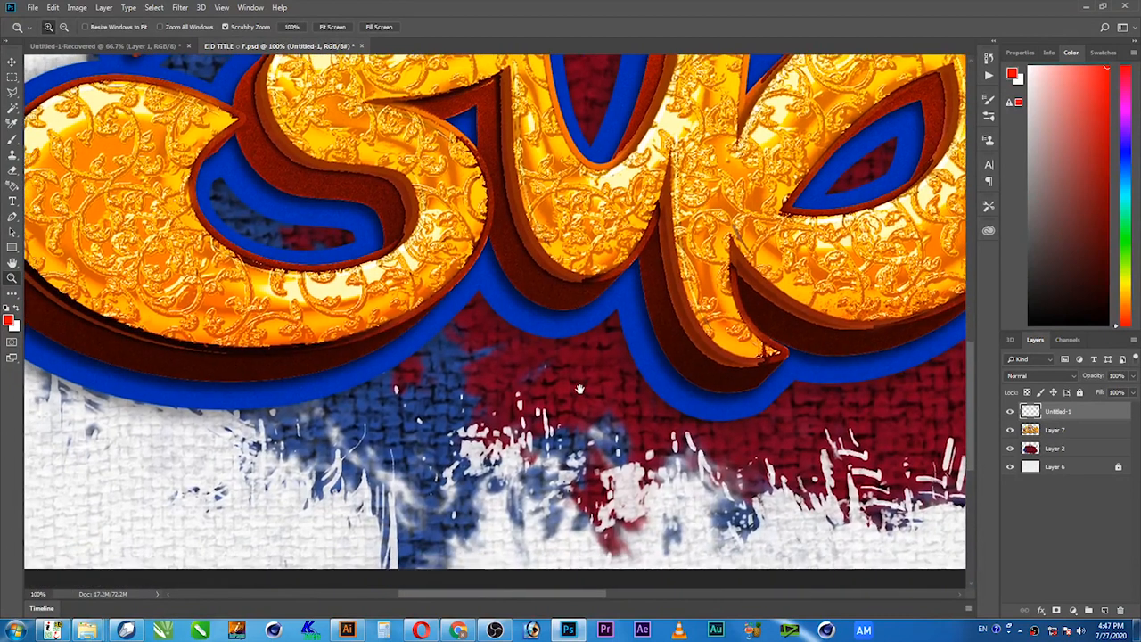
{"action": "left_click_drag", "start_coordinate": [572, 423], "coordinate": [597, 419]}
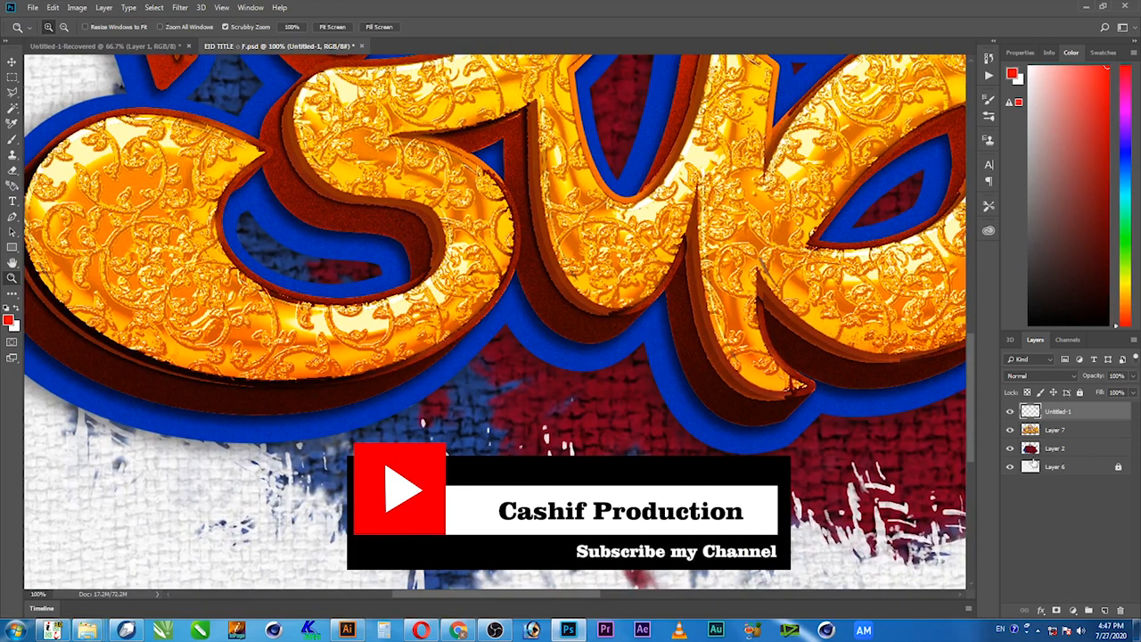
Hide Layer 2, Layer 7 and the Untitled-1 layer, and inspect the Layer 6 canvas texture at 100% zoom.
{"action": "left_click", "coordinate": [1010, 447]}
{"action": "left_click", "coordinate": [1010, 430]}
{"action": "left_click", "coordinate": [1010, 411]}
{"action": "left_click", "coordinate": [721, 257], "text": "alt"}
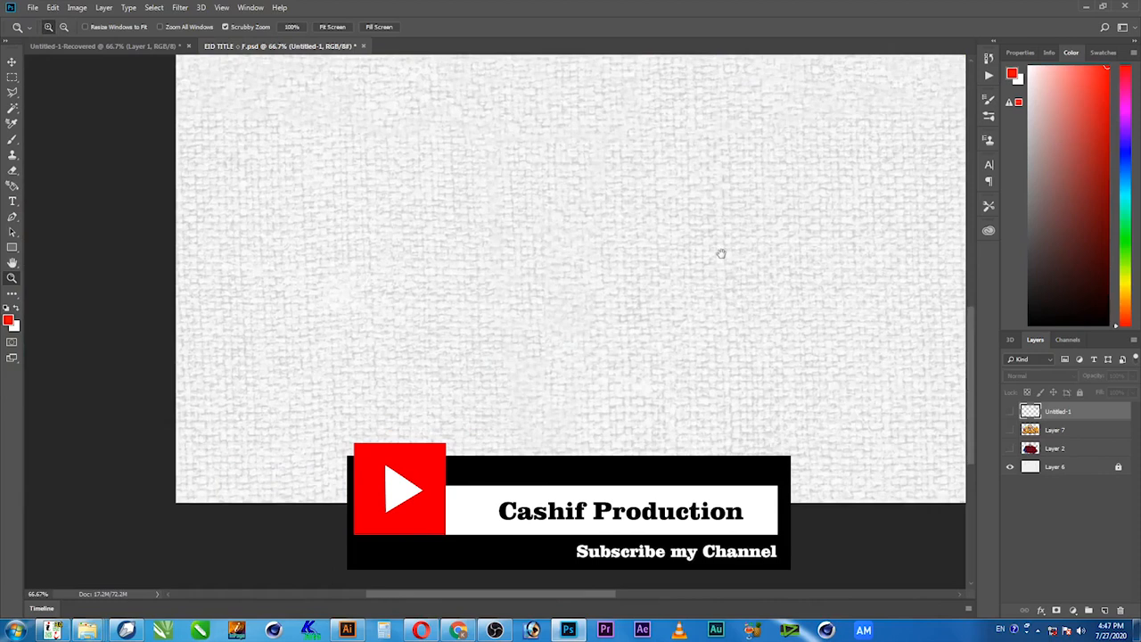
{"action": "left_click_drag", "start_coordinate": [720, 254], "coordinate": [601, 436]}
{"action": "left_click_drag", "start_coordinate": [757, 319], "coordinate": [630, 390]}
{"action": "right_click", "coordinate": [601, 359]}
{"action": "left_click", "coordinate": [636, 371]}
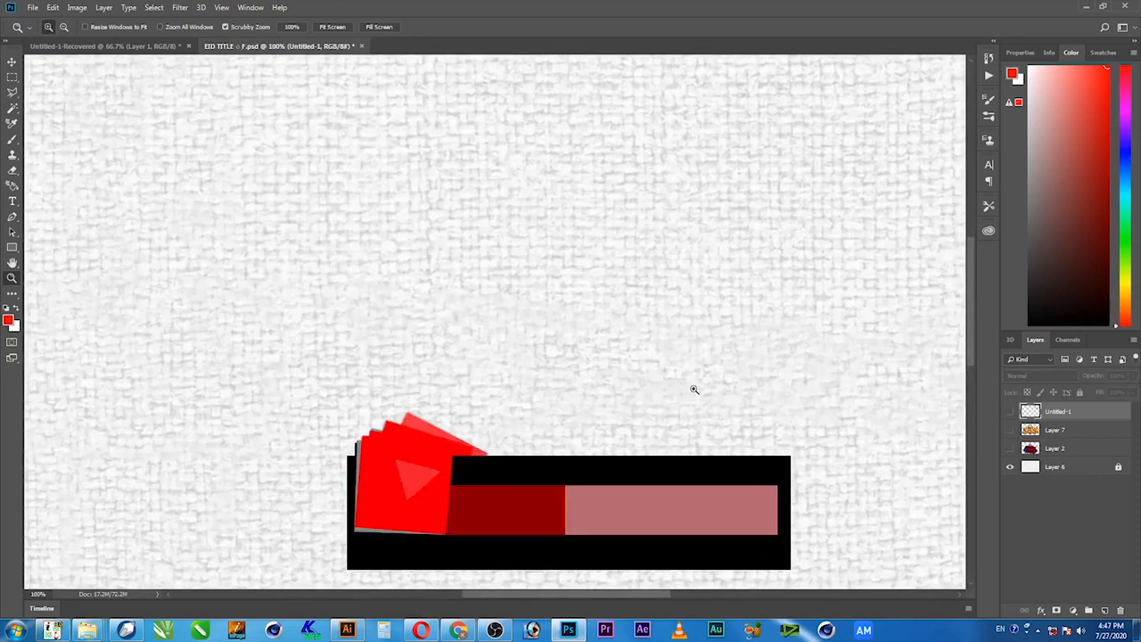
{"action": "left_click_drag", "start_coordinate": [484, 288], "coordinate": [564, 395]}
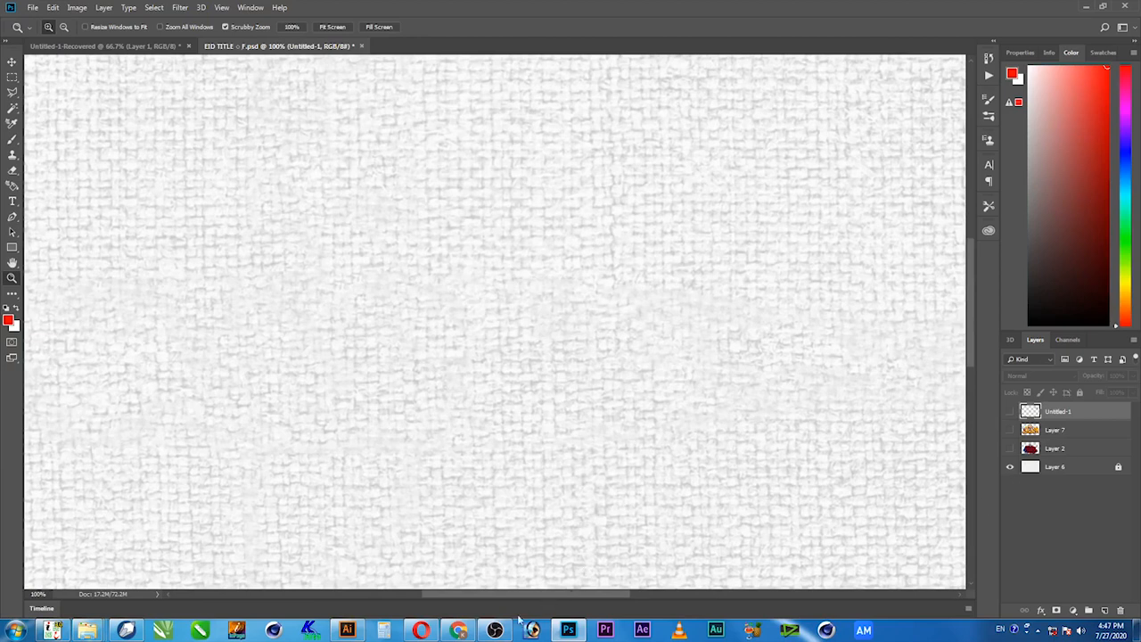
{"action": "left_click", "coordinate": [495, 630]}
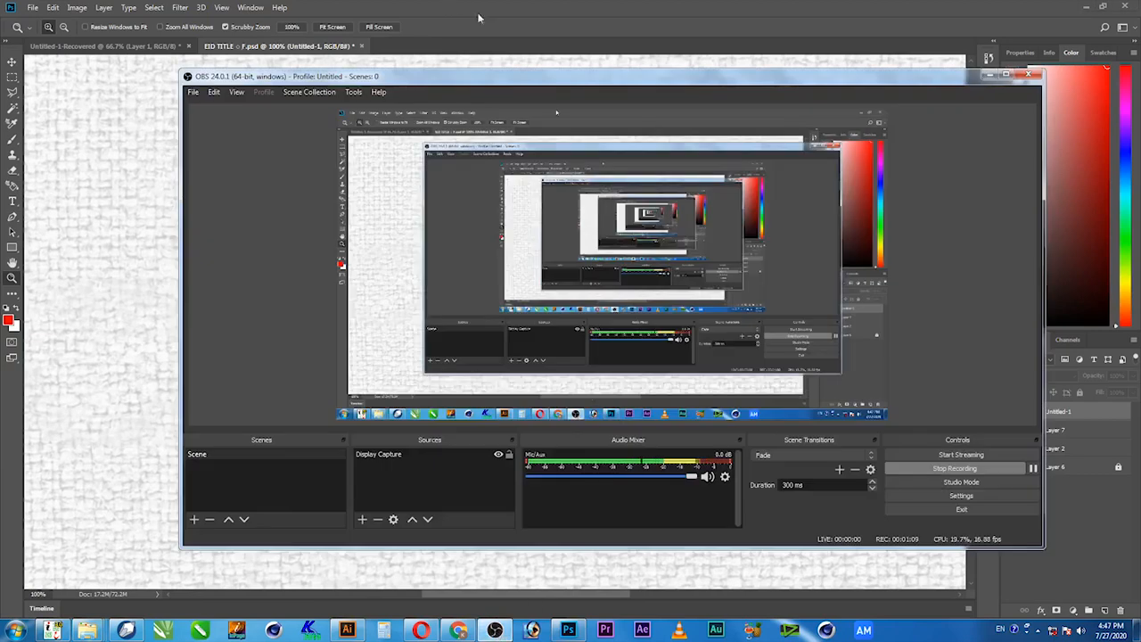
{"action": "left_click", "coordinate": [494, 630]}
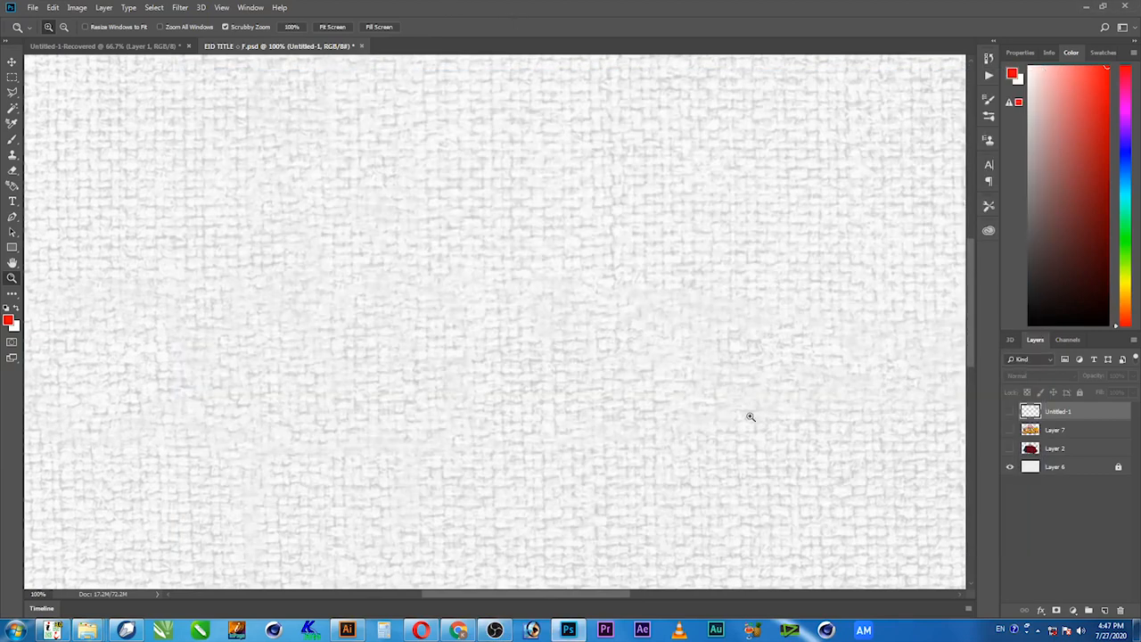
Turn Layer 2 back on and examine the red and blue paint splash over the canvas texture.
{"action": "left_click", "coordinate": [1009, 453]}
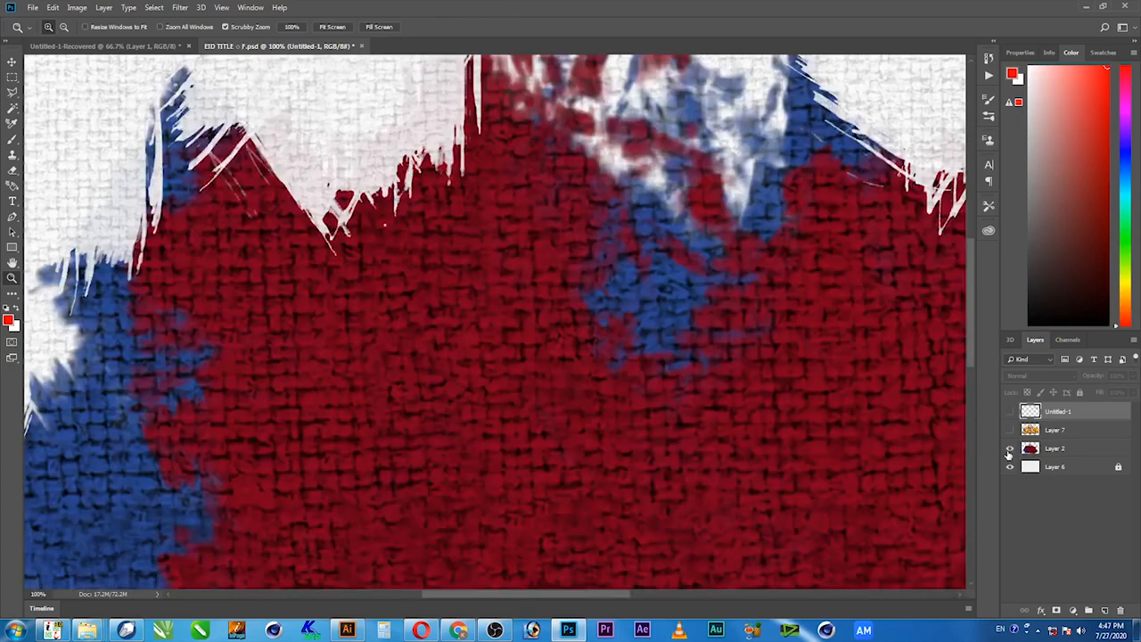
{"action": "left_click", "coordinate": [614, 372], "text": "alt"}
{"action": "left_click_drag", "start_coordinate": [683, 465], "coordinate": [594, 301]}
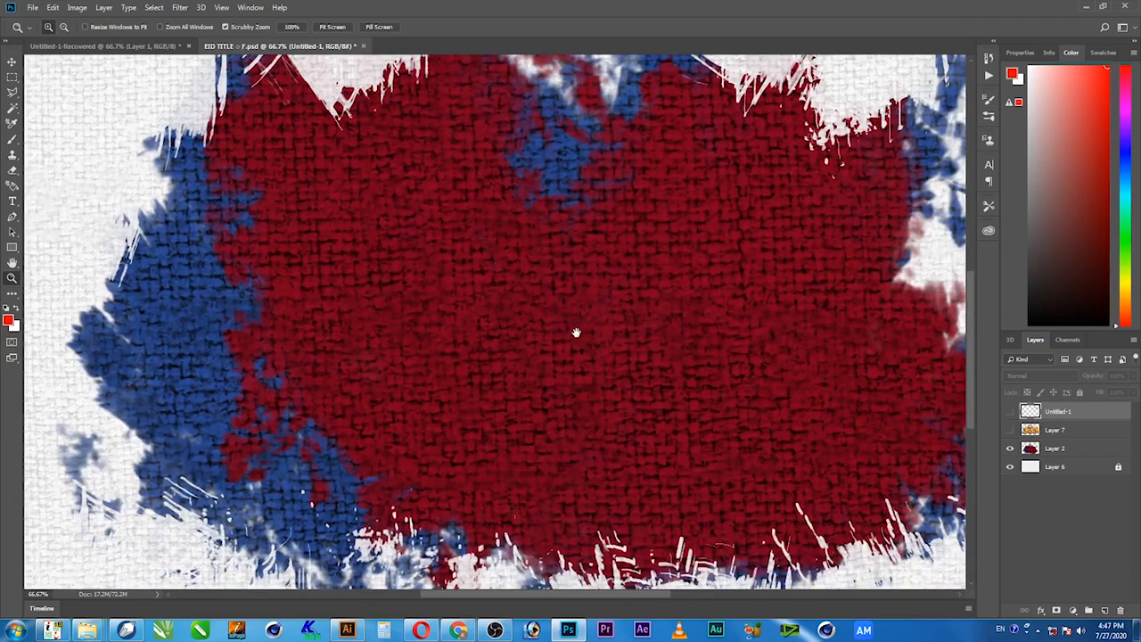
{"action": "left_click", "coordinate": [579, 331], "text": "alt"}
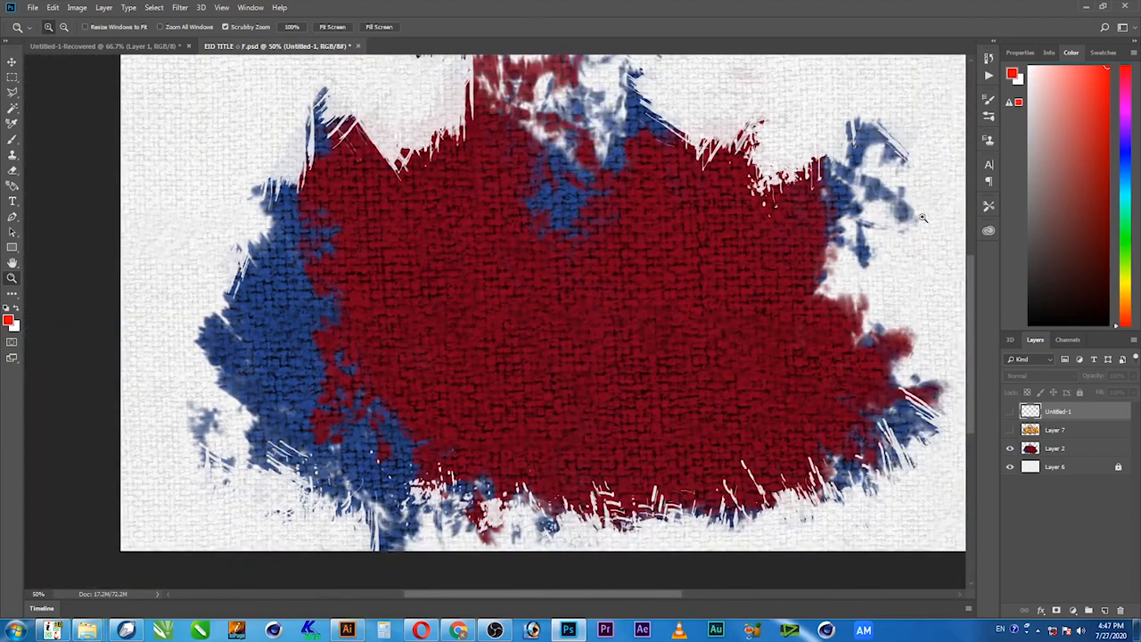
{"action": "left_click_drag", "start_coordinate": [738, 407], "coordinate": [678, 378]}
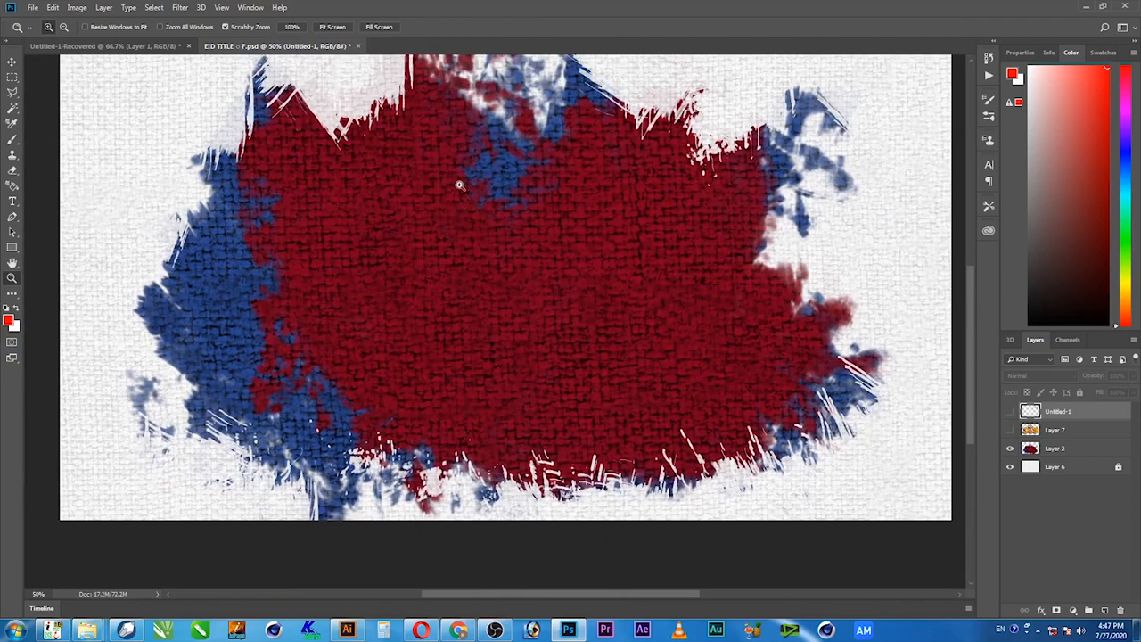
{"action": "left_click", "coordinate": [440, 166]}
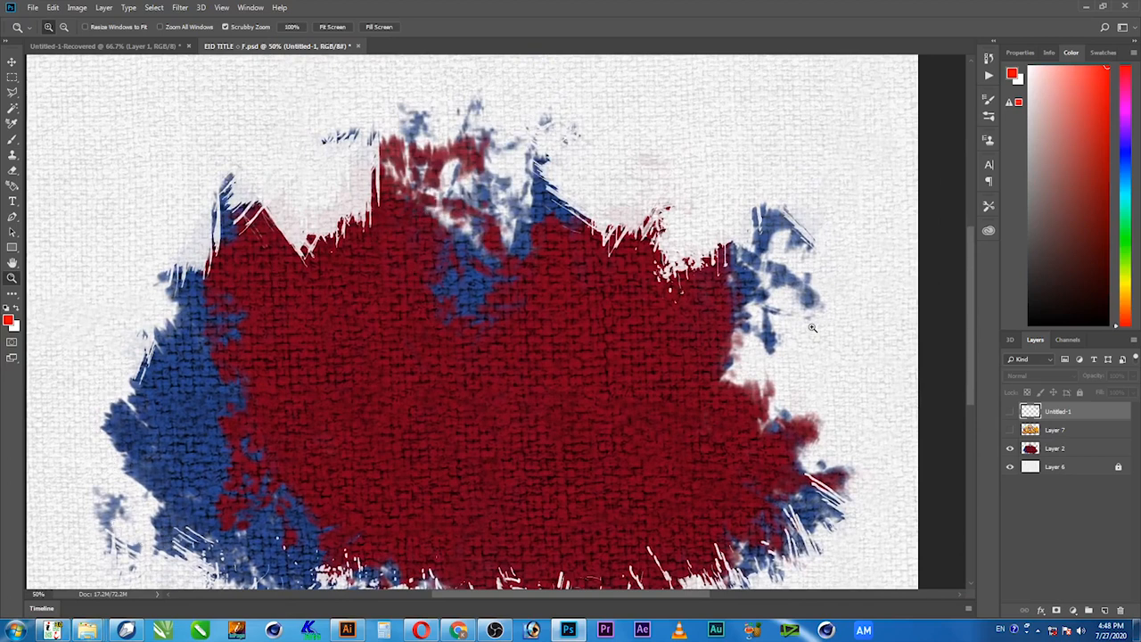
{"action": "left_click_drag", "start_coordinate": [687, 369], "coordinate": [691, 304]}
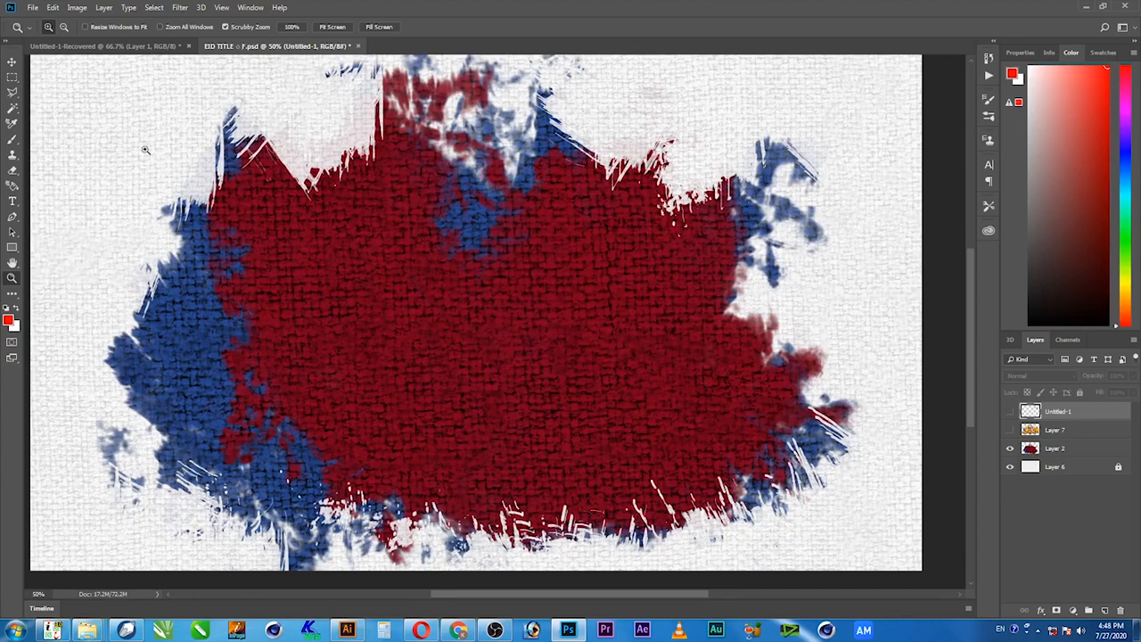
{"action": "left_click_drag", "start_coordinate": [683, 311], "coordinate": [683, 387]}
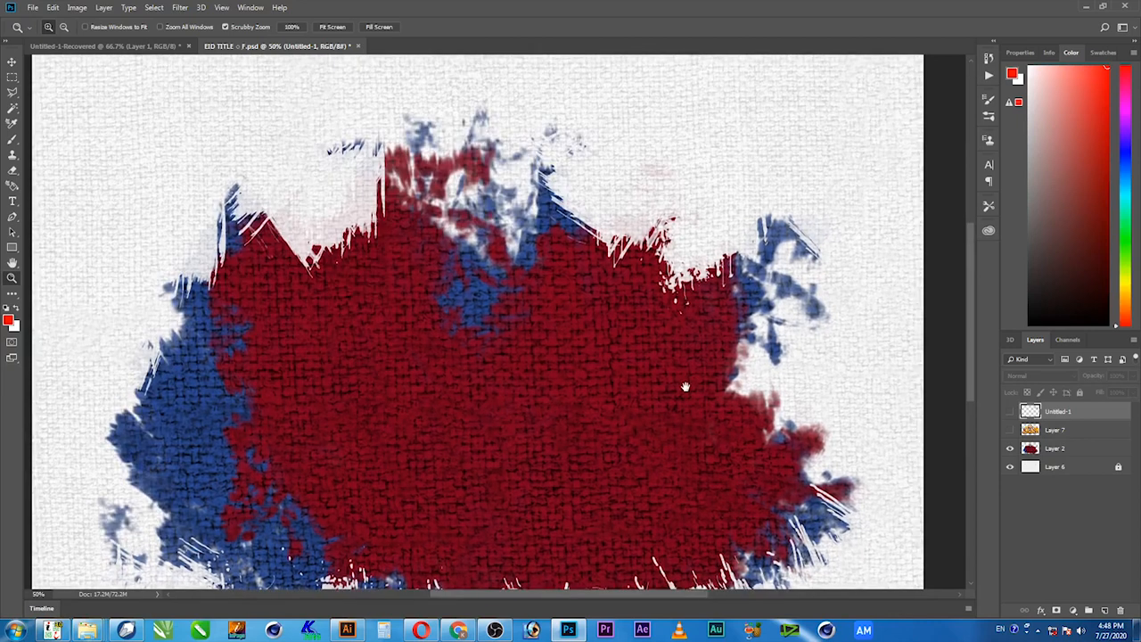
{"action": "left_click_drag", "start_coordinate": [606, 428], "coordinate": [638, 359]}
Select Layer 2 on the canvas and move the paint splash slightly downward.
{"action": "key", "text": "v"}
{"action": "right_click", "coordinate": [502, 319]}
{"action": "left_click", "coordinate": [513, 316]}
{"action": "left_click_drag", "start_coordinate": [513, 332], "coordinate": [522, 413]}
Inspect the splash's upper edge closely, return to 100% zoom and activate the Smudge tool.
{"action": "key", "text": "z"}
{"action": "left_click_drag", "start_coordinate": [553, 250], "coordinate": [613, 325]}
{"action": "left_click_drag", "start_coordinate": [511, 281], "coordinate": [602, 400]}
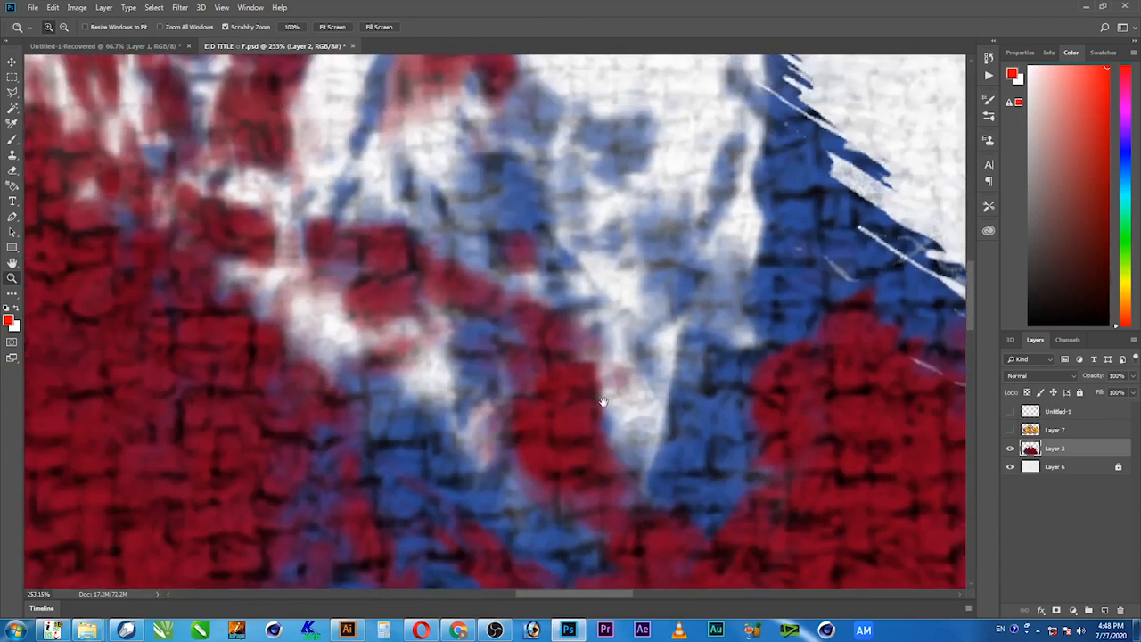
{"action": "left_click", "coordinate": [490, 291], "text": "alt"}
{"action": "left_click", "coordinate": [494, 304], "text": "alt"}
{"action": "left_click_drag", "start_coordinate": [478, 289], "coordinate": [499, 369]}
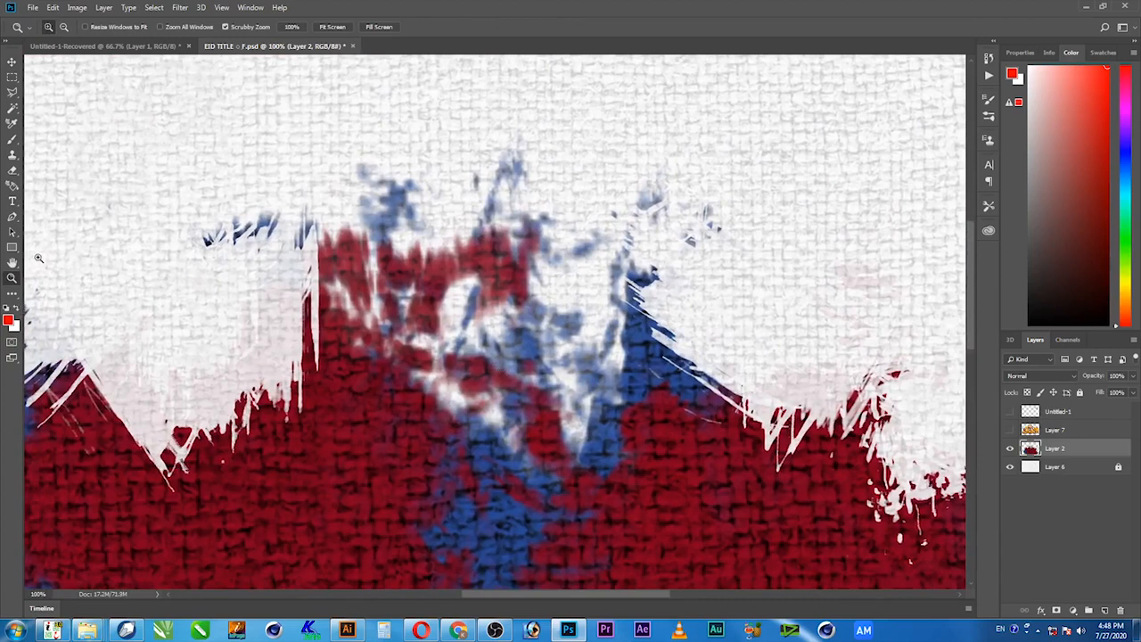
{"action": "left_click", "coordinate": [16, 297]}
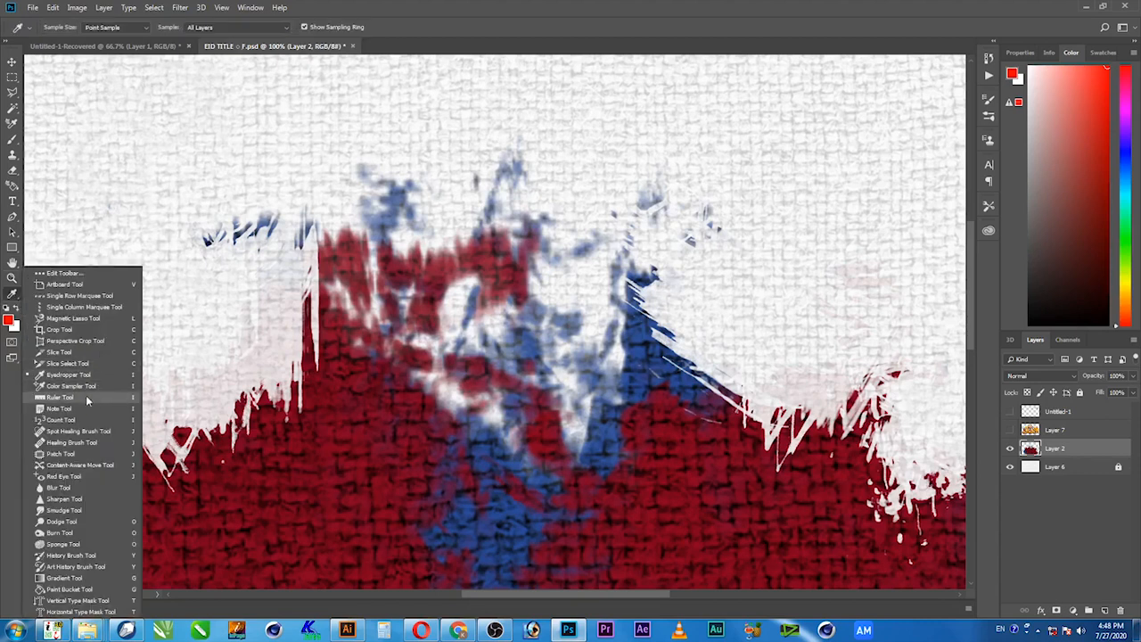
{"action": "left_click", "coordinate": [95, 509]}
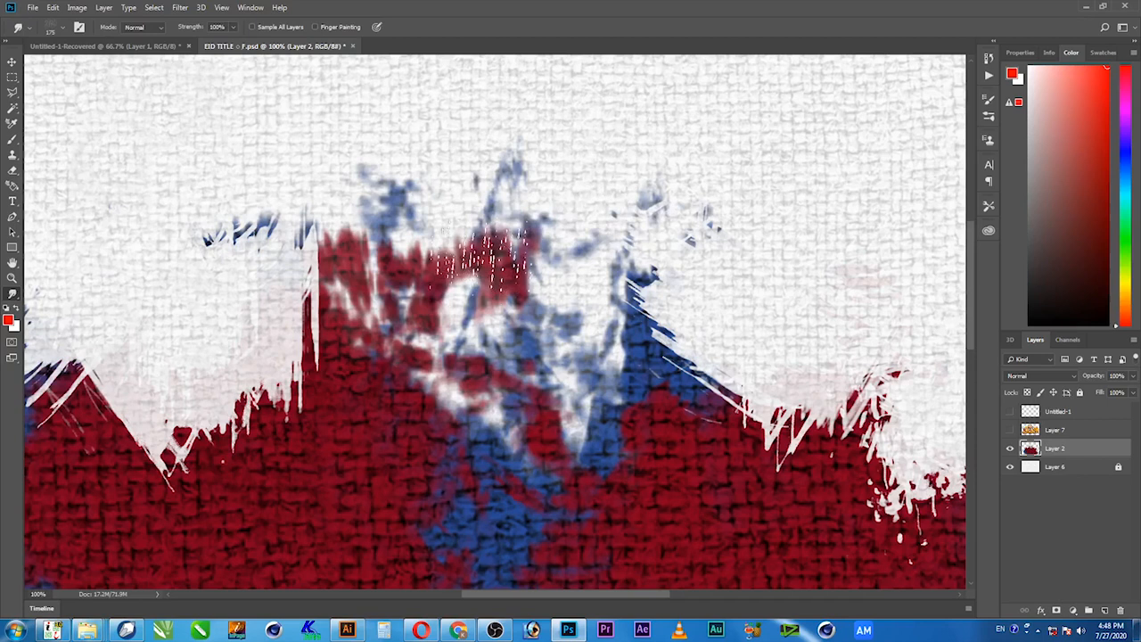
Try smudging the splash's white upper edge into the red area with the 175 px brush, undoing each stroke.
{"action": "mouse_move", "coordinate": [347, 351]}
{"action": "left_mouse_down"}
{"action": "mouse_move", "coordinate": [525, 135]}
{"action": "mouse_move", "coordinate": [545, 128]}
{"action": "left_mouse_up"}
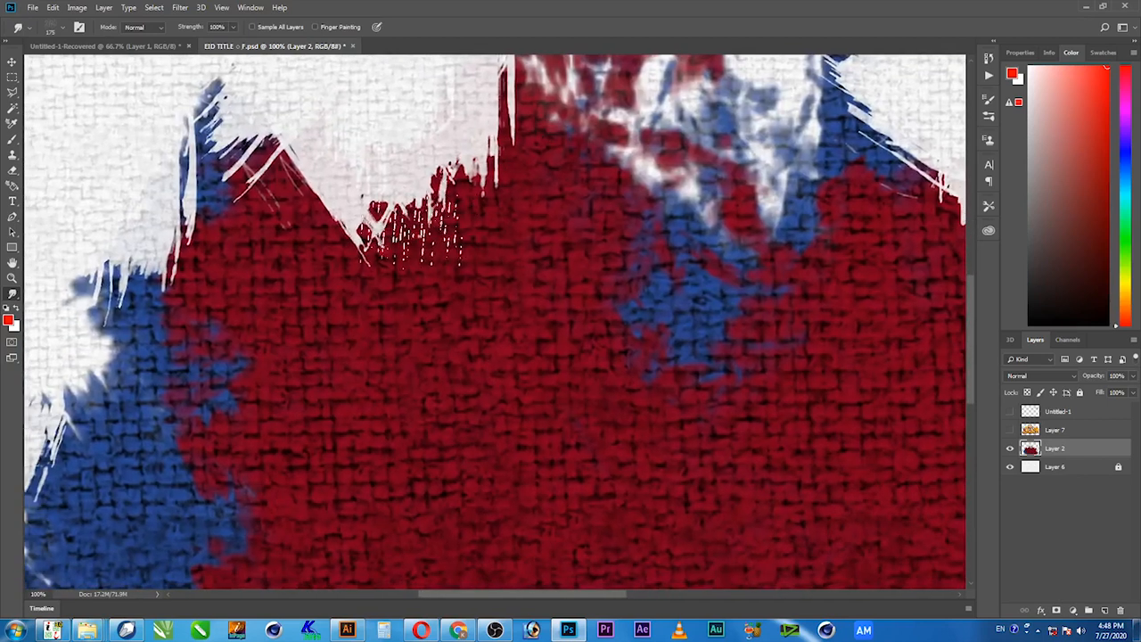
{"action": "left_click_drag", "start_coordinate": [413, 205], "coordinate": [415, 290]}
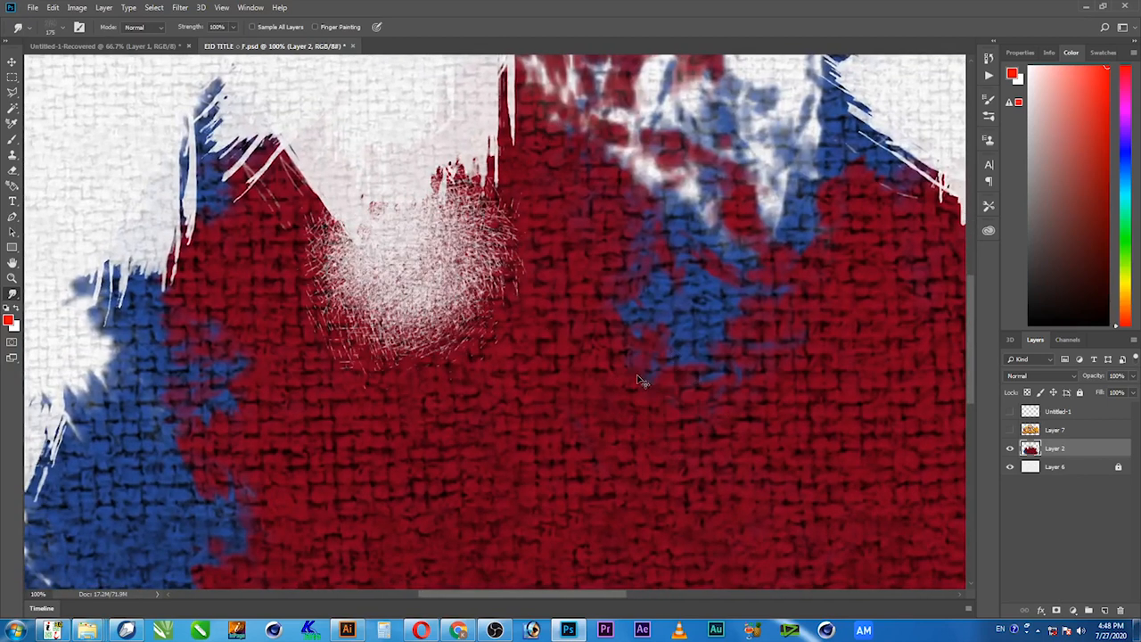
{"action": "key", "text": "ctrl+z"}
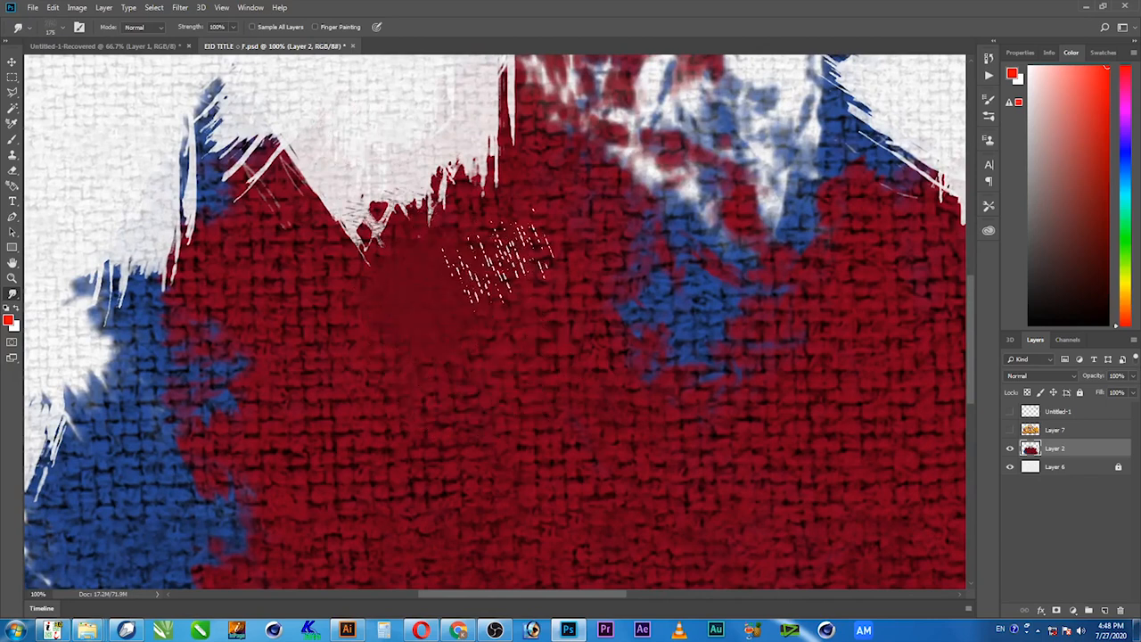
{"action": "left_click_drag", "start_coordinate": [383, 134], "coordinate": [401, 158]}
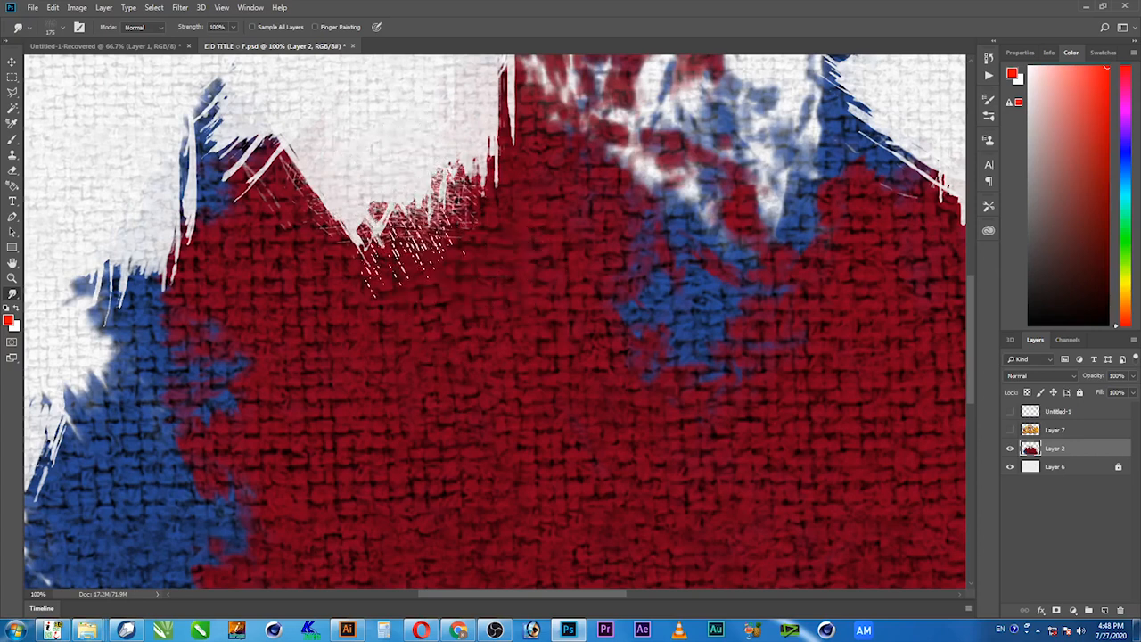
{"action": "key", "text": "ctrl+z"}
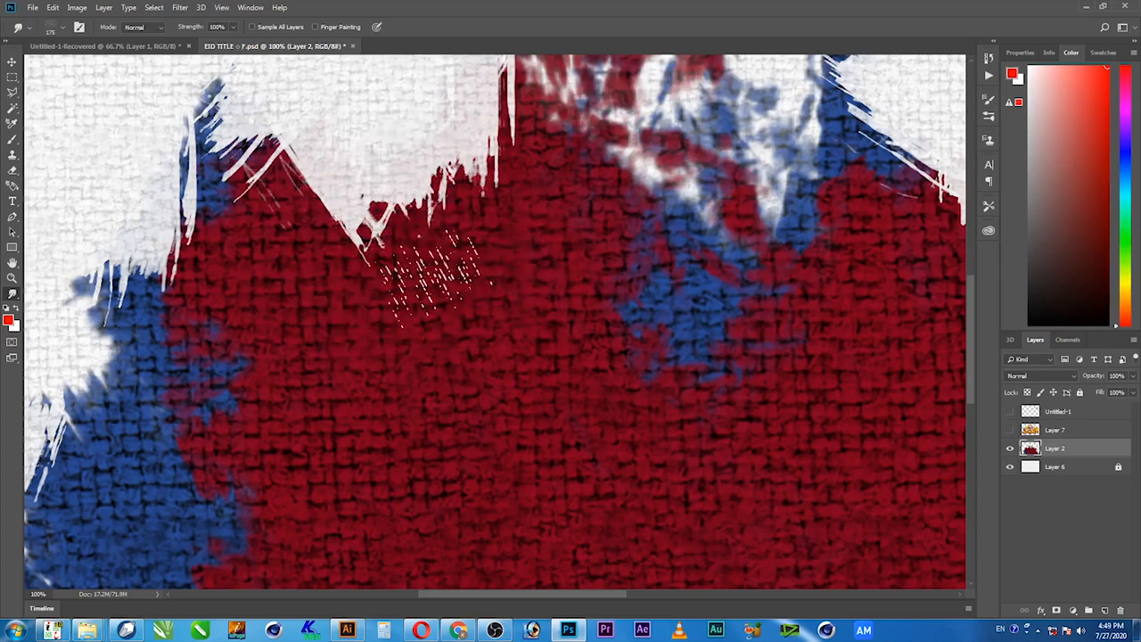
Give the Smudge tool a splatter-shaped brush tip and reduce its size to 600 px.
{"action": "right_click", "coordinate": [405, 210]}
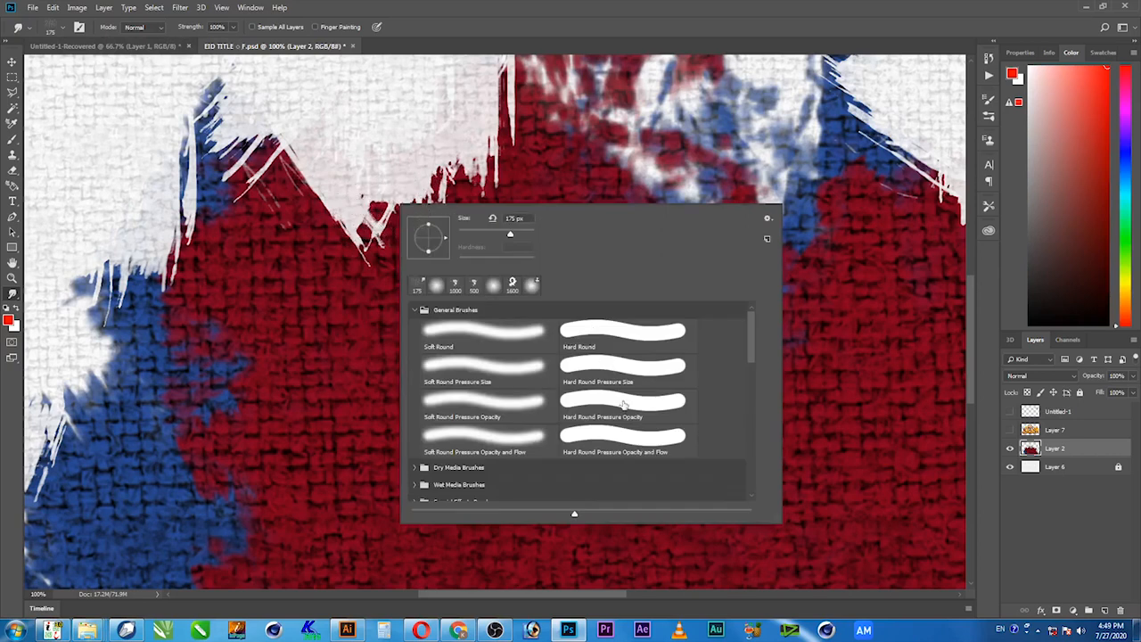
{"action": "left_click_drag", "start_coordinate": [756, 343], "coordinate": [754, 432]}
{"action": "left_click", "coordinate": [520, 389]}
{"action": "left_click", "coordinate": [586, 3]}
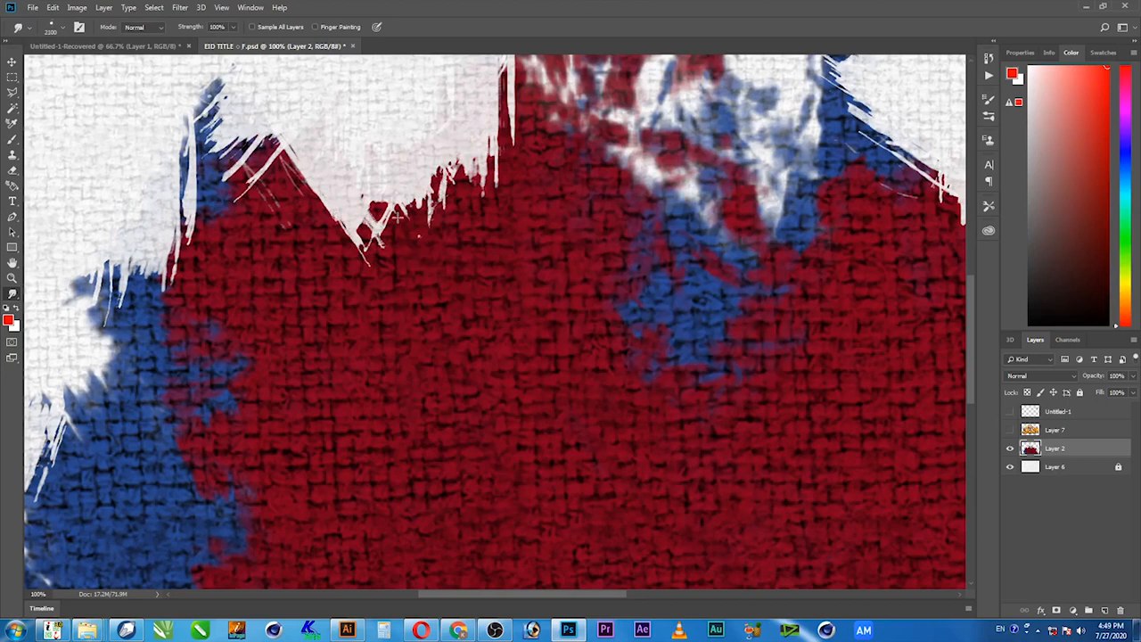
{"action": "key", "text": "bracketleft"}
{"action": "key", "text": "bracketleft"}
{"action": "key", "text": "bracketleft"}
{"action": "key", "text": "bracketleft"}
{"action": "key", "text": "bracketleft"}
{"action": "key", "text": "bracketleft"}
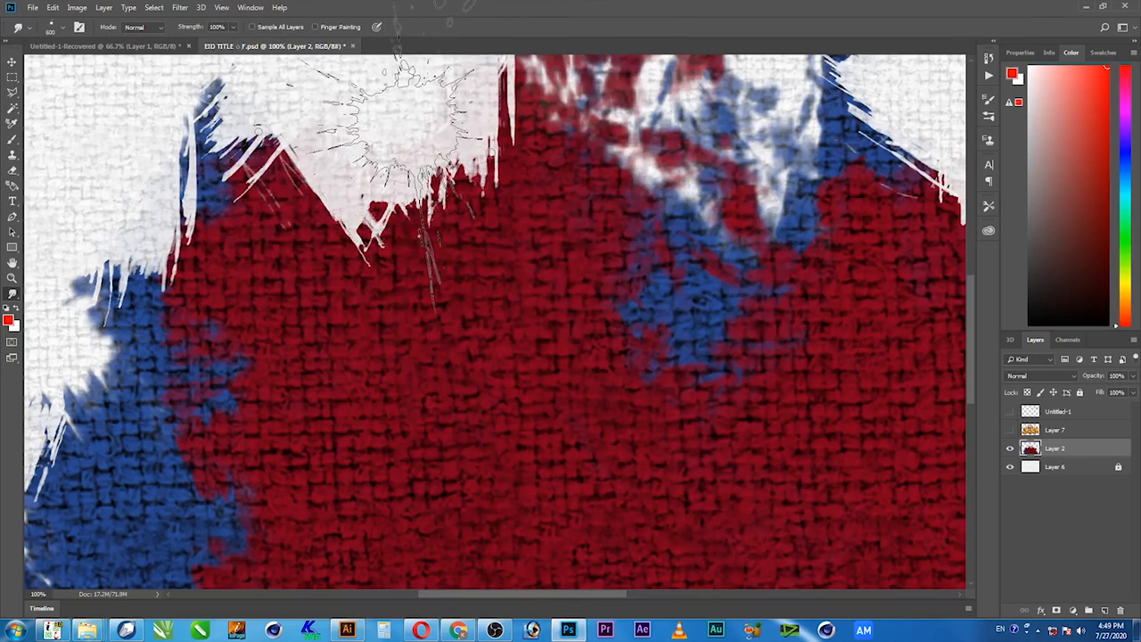
Try smudging the white upper edge of the paint splash with the 600 px splatter brush, undoing each stroke.
{"action": "left_click_drag", "start_coordinate": [347, 153], "coordinate": [347, 269]}
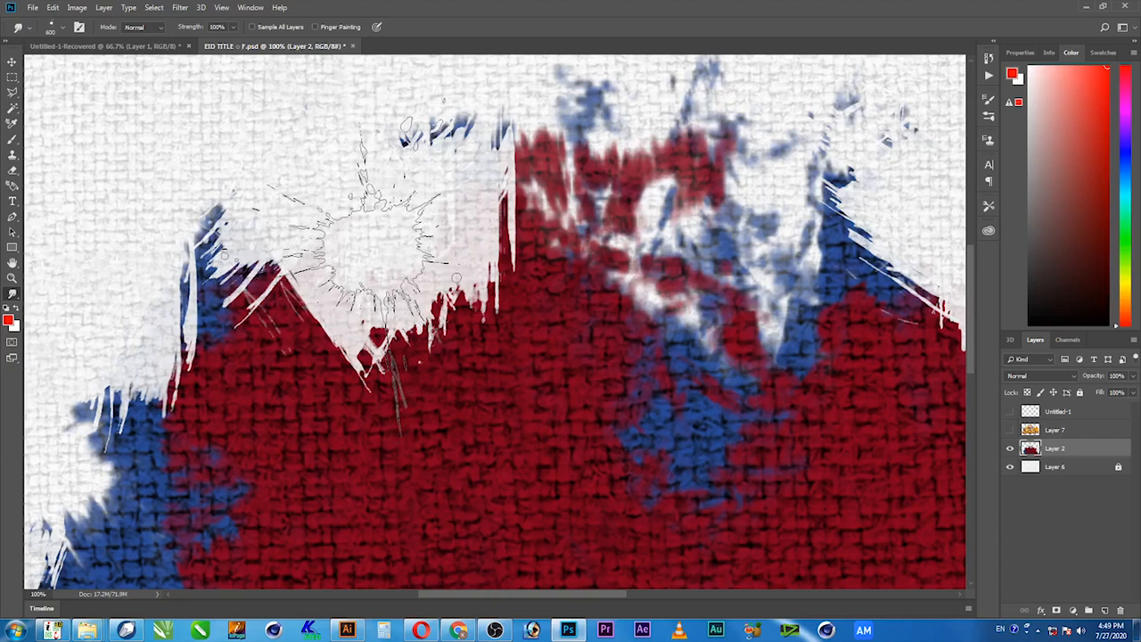
{"action": "mouse_move", "coordinate": [401, 281]}
{"action": "left_mouse_down"}
{"action": "mouse_move", "coordinate": [312, 234]}
{"action": "mouse_move", "coordinate": [320, 260]}
{"action": "left_mouse_up"}
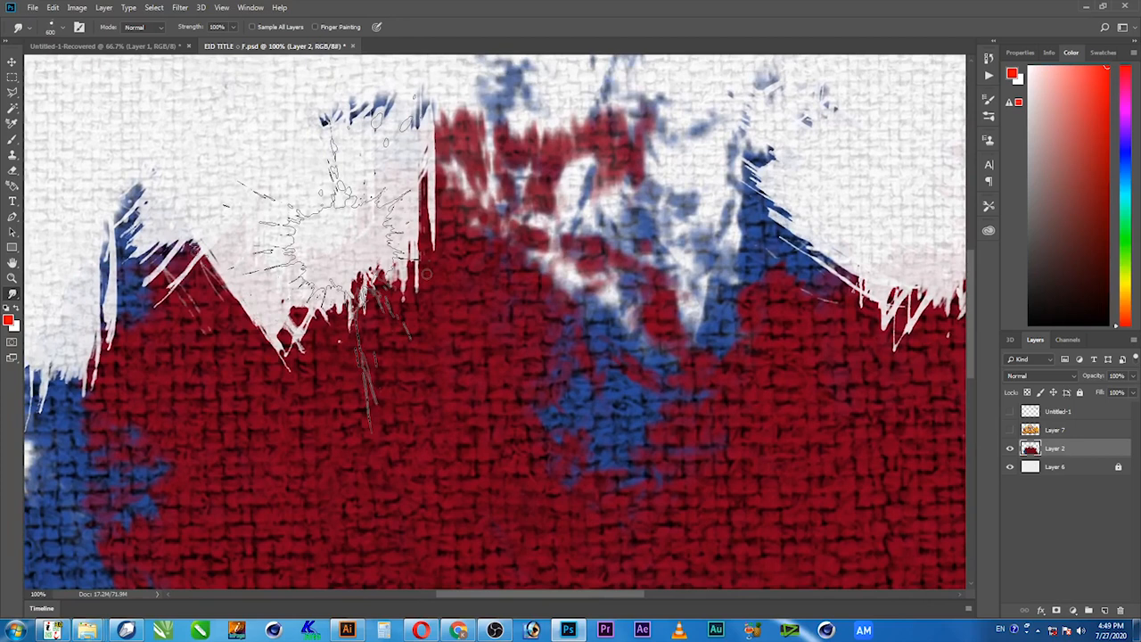
{"action": "mouse_move", "coordinate": [334, 228]}
{"action": "left_mouse_down"}
{"action": "mouse_move", "coordinate": [295, 147]}
{"action": "mouse_move", "coordinate": [308, 197]}
{"action": "mouse_move", "coordinate": [334, 192]}
{"action": "left_mouse_up"}
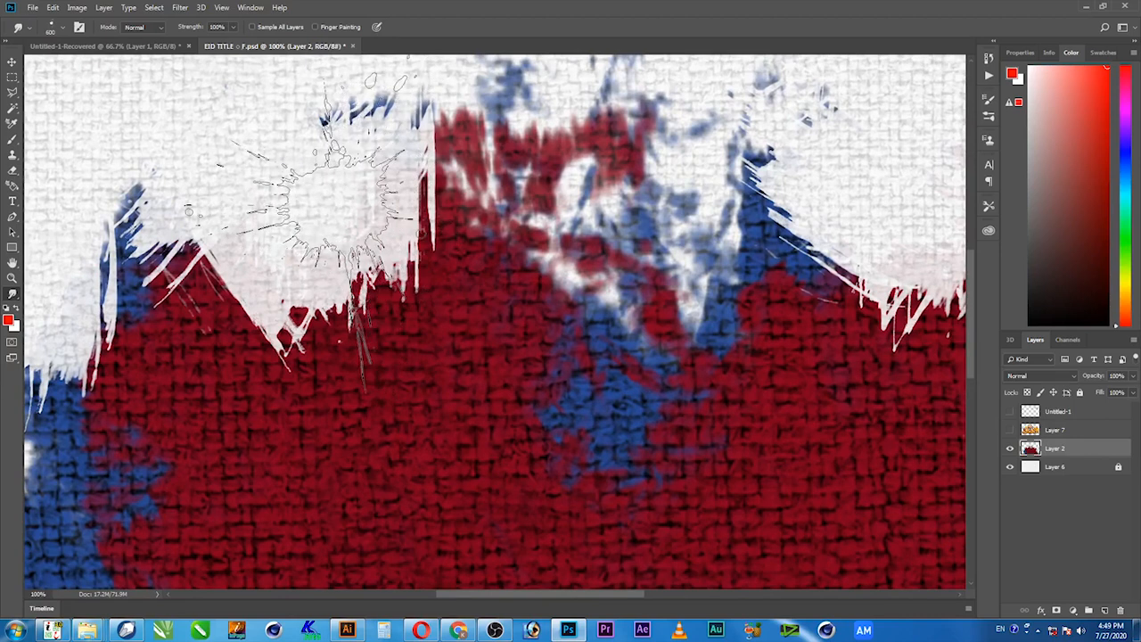
{"action": "left_click_drag", "start_coordinate": [675, 395], "coordinate": [680, 473]}
{"action": "left_click_drag", "start_coordinate": [414, 437], "coordinate": [509, 389]}
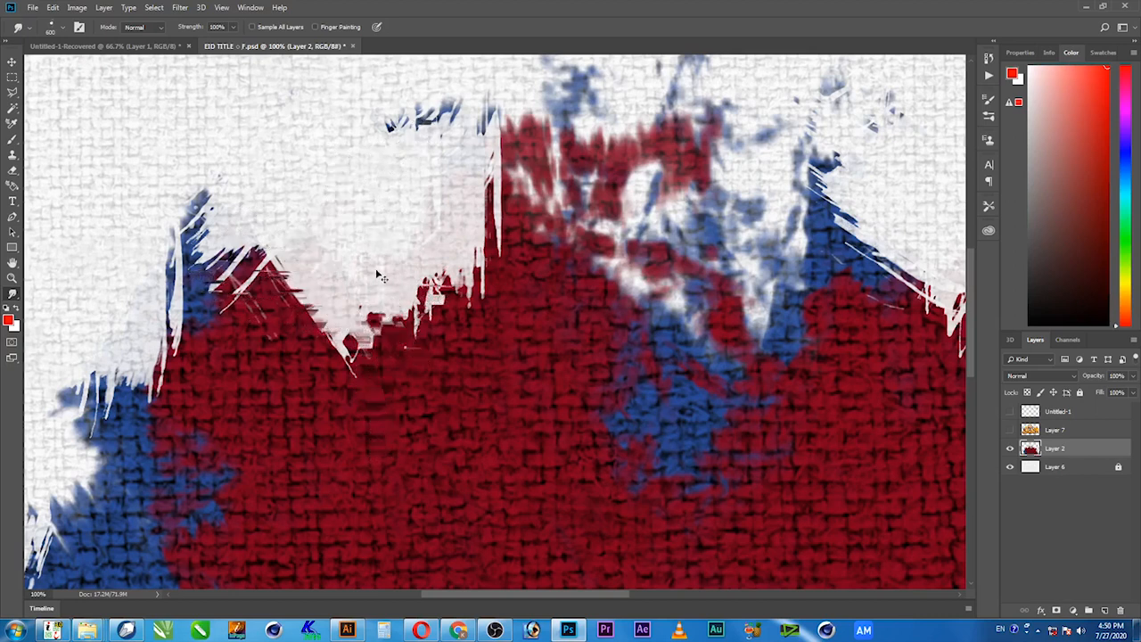
{"action": "mouse_move", "coordinate": [352, 236]}
{"action": "left_mouse_down"}
{"action": "mouse_move", "coordinate": [366, 258]}
{"action": "mouse_move", "coordinate": [356, 232]}
{"action": "mouse_move", "coordinate": [356, 294]}
{"action": "left_mouse_up"}
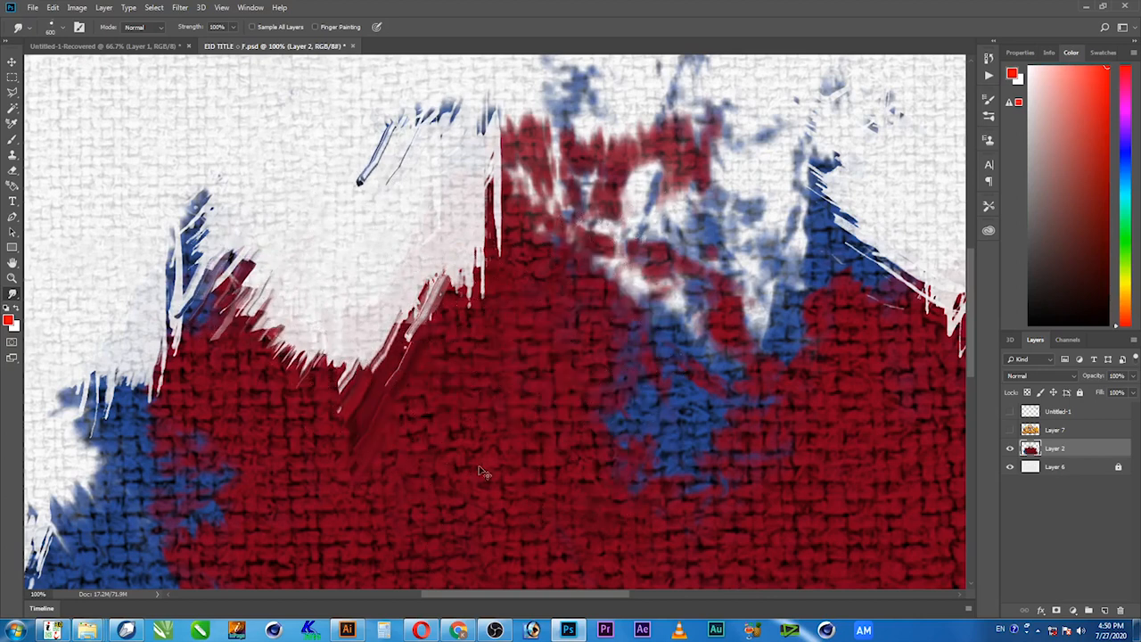
{"action": "mouse_move", "coordinate": [530, 319]}
{"action": "left_mouse_down"}
{"action": "mouse_move", "coordinate": [395, 250]}
{"action": "mouse_move", "coordinate": [414, 222]}
{"action": "mouse_move", "coordinate": [481, 258]}
{"action": "mouse_move", "coordinate": [467, 267]}
{"action": "mouse_move", "coordinate": [454, 406]}
{"action": "mouse_move", "coordinate": [471, 414]}
{"action": "mouse_move", "coordinate": [437, 423]}
{"action": "left_mouse_up"}
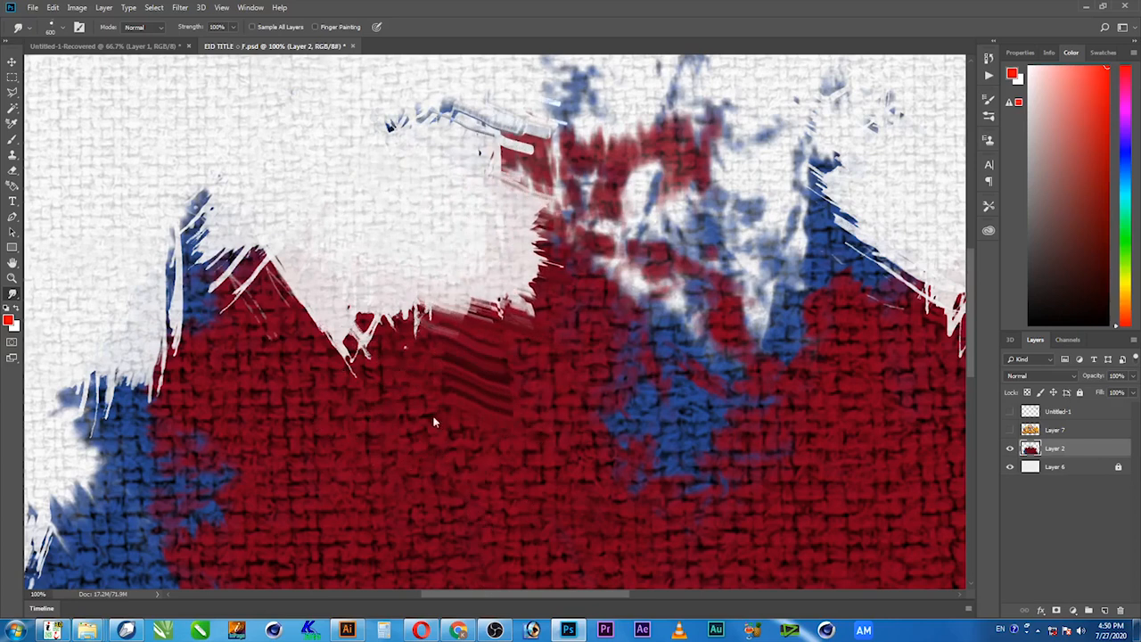
{"action": "mouse_move", "coordinate": [361, 263]}
{"action": "left_mouse_down"}
{"action": "mouse_move", "coordinate": [548, 285]}
{"action": "mouse_move", "coordinate": [556, 199]}
{"action": "left_mouse_up"}
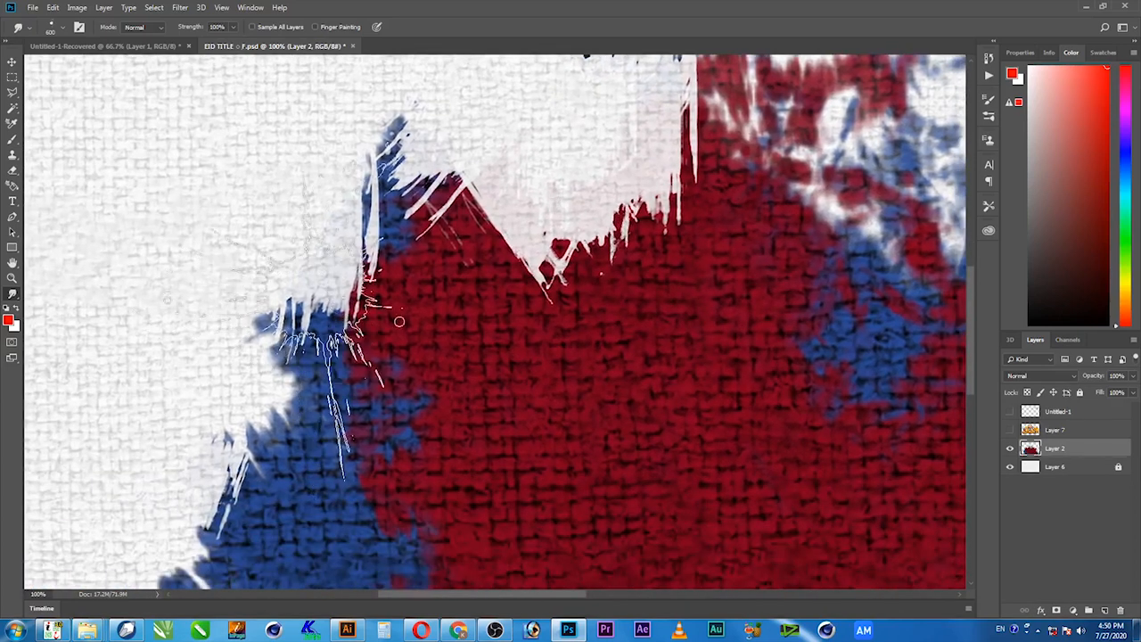
{"action": "mouse_move", "coordinate": [548, 405]}
{"action": "left_mouse_down"}
{"action": "mouse_move", "coordinate": [472, 237]}
{"action": "mouse_move", "coordinate": [187, 329]}
{"action": "mouse_move", "coordinate": [230, 416]}
{"action": "mouse_move", "coordinate": [291, 425]}
{"action": "left_mouse_up"}
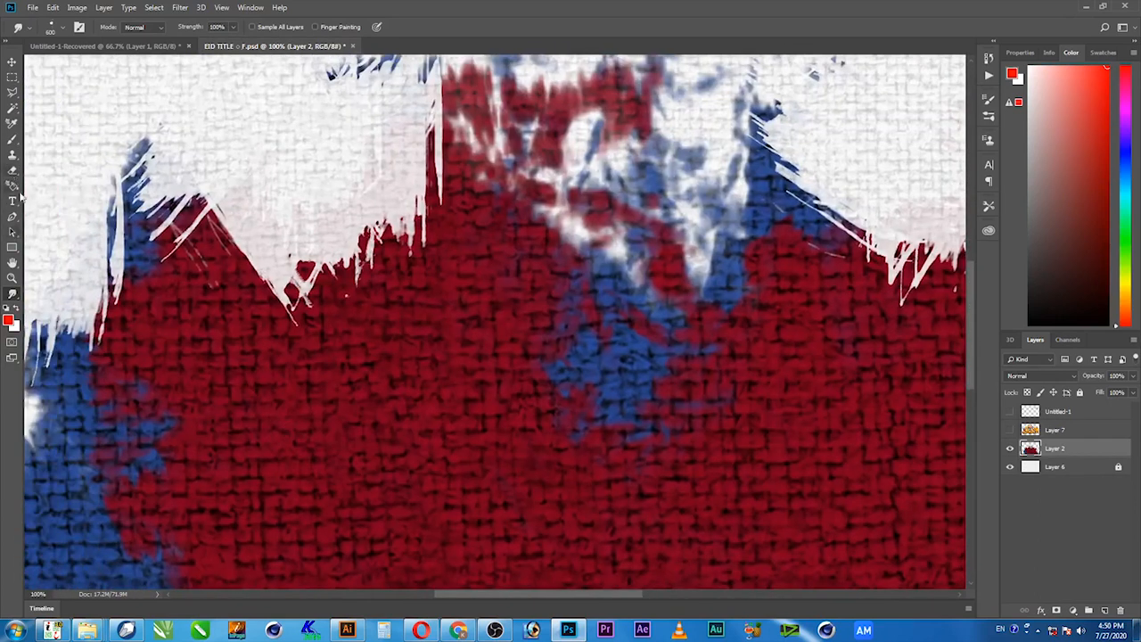
Activate the Eraser with a splatter-shaped brush tip and reduce its size to 700 px.
{"action": "key", "text": "e"}
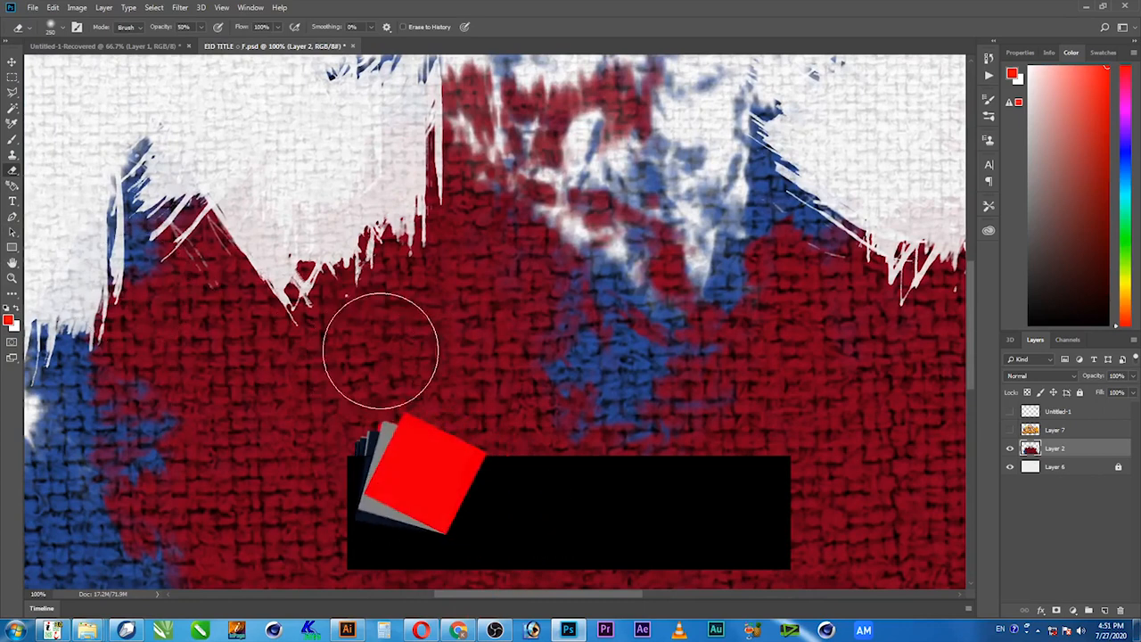
{"action": "right_click", "coordinate": [348, 296]}
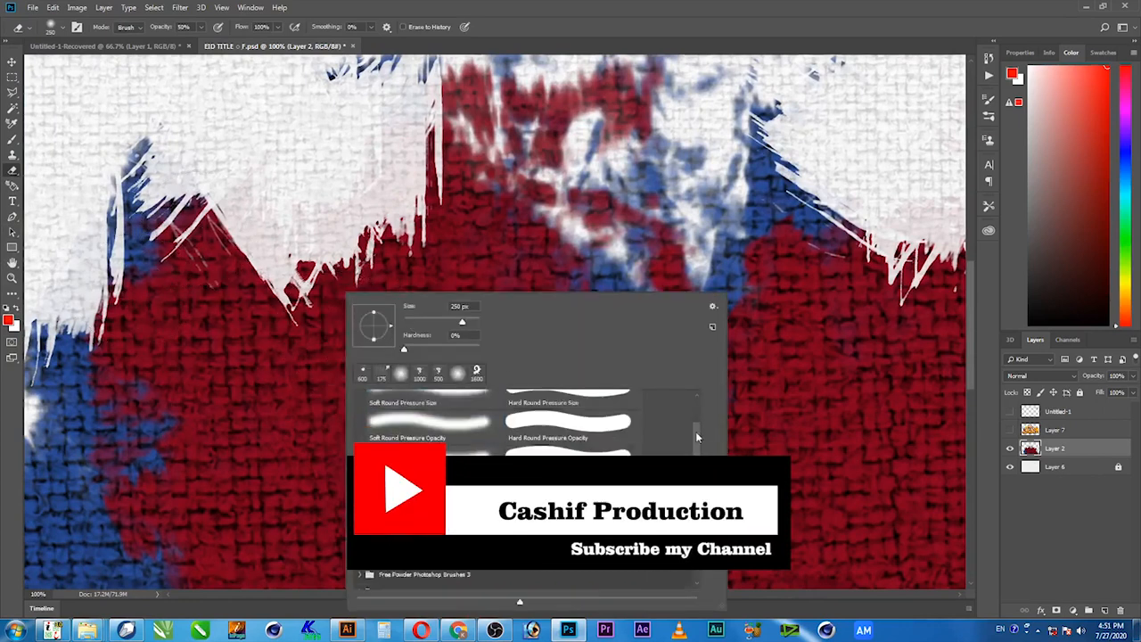
{"action": "left_click", "coordinate": [477, 370]}
{"action": "left_click", "coordinate": [474, 4]}
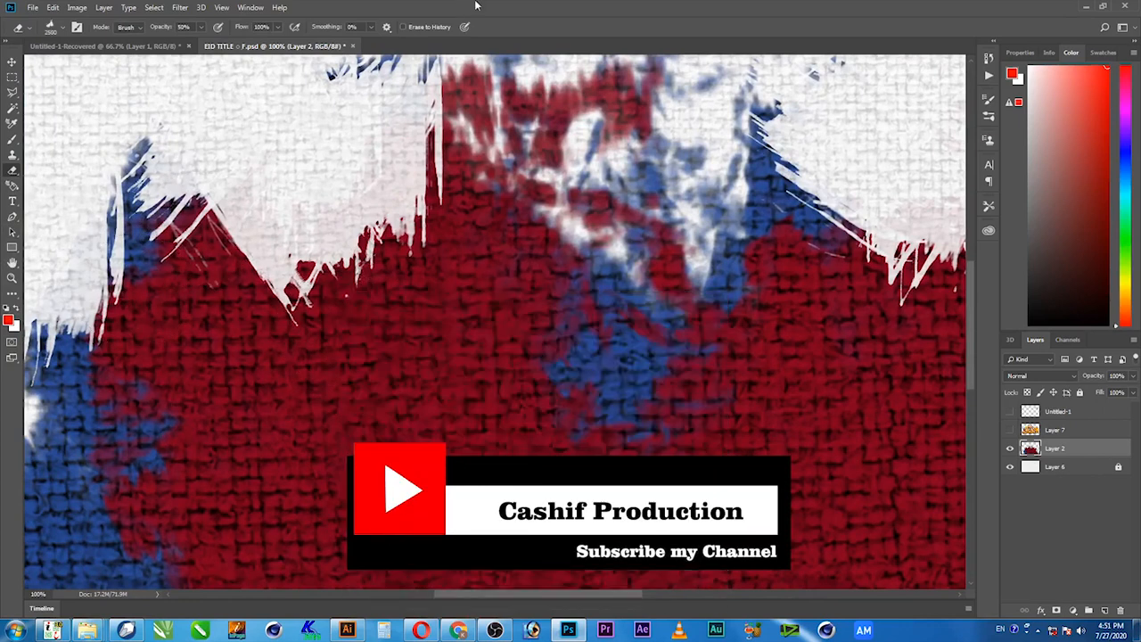
{"action": "key", "text": "bracketleft"}
{"action": "key", "text": "bracketleft"}
{"action": "key", "text": "bracketleft"}
{"action": "key", "text": "bracketleft"}
{"action": "key", "text": "bracketleft"}
{"action": "key", "text": "bracketleft"}
{"action": "key", "text": "bracketleft"}
{"action": "key", "text": "bracketleft"}
{"action": "key", "text": "bracketleft"}
{"action": "key", "text": "bracketleft"}
{"action": "key", "text": "bracketleft"}
{"action": "key", "text": "bracketleft"}
{"action": "key", "text": "bracketleft"}
{"action": "key", "text": "bracketleft"}
{"action": "key", "text": "bracketleft"}
{"action": "key", "text": "bracketleft"}
{"action": "key", "text": "bracketleft"}
{"action": "key", "text": "bracketleft"}
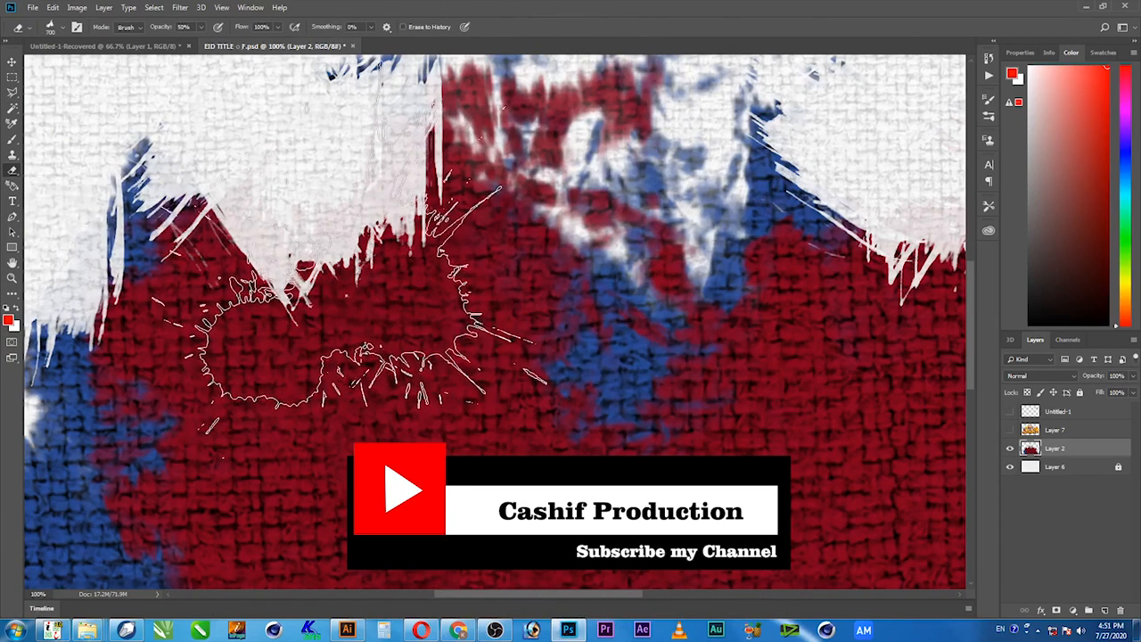
Try erasing a splatter shape from the splash's upper edge at 50% and at 100% opacity, undoing both attempts.
{"action": "left_click", "coordinate": [339, 312]}
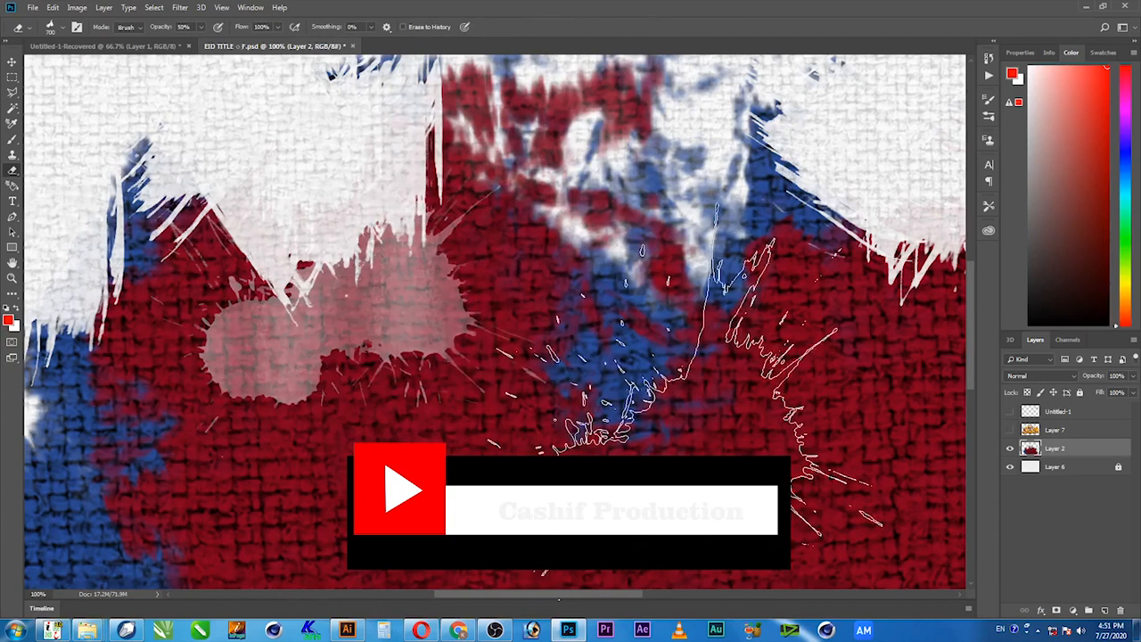
{"action": "key", "text": "ctrl+z"}
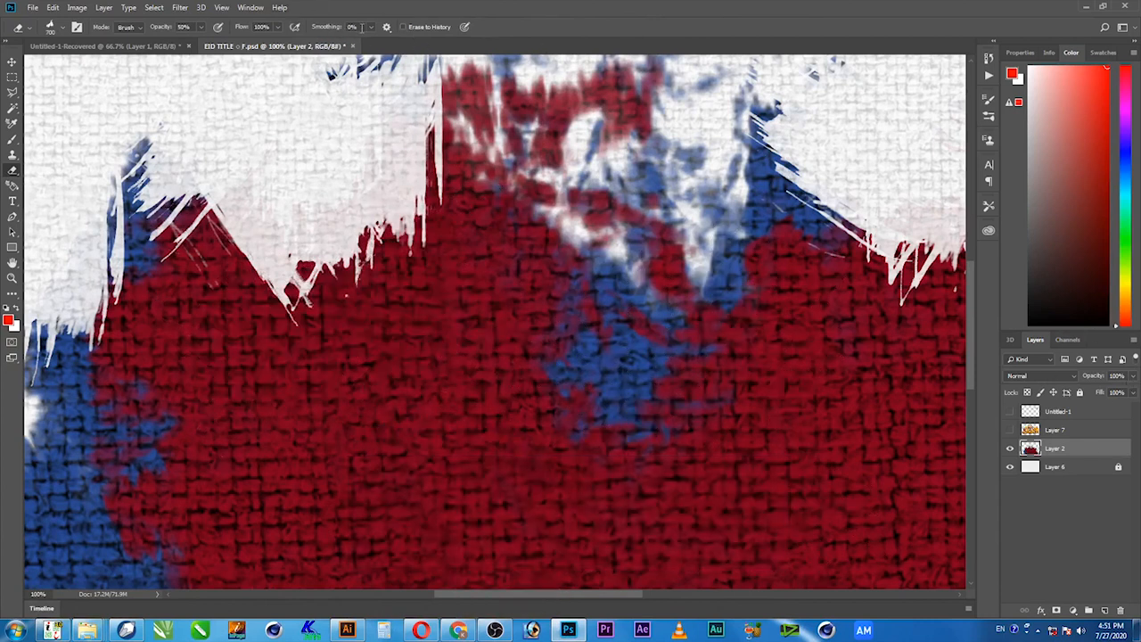
{"action": "left_click", "coordinate": [184, 27]}
{"action": "left_click", "coordinate": [312, 205]}
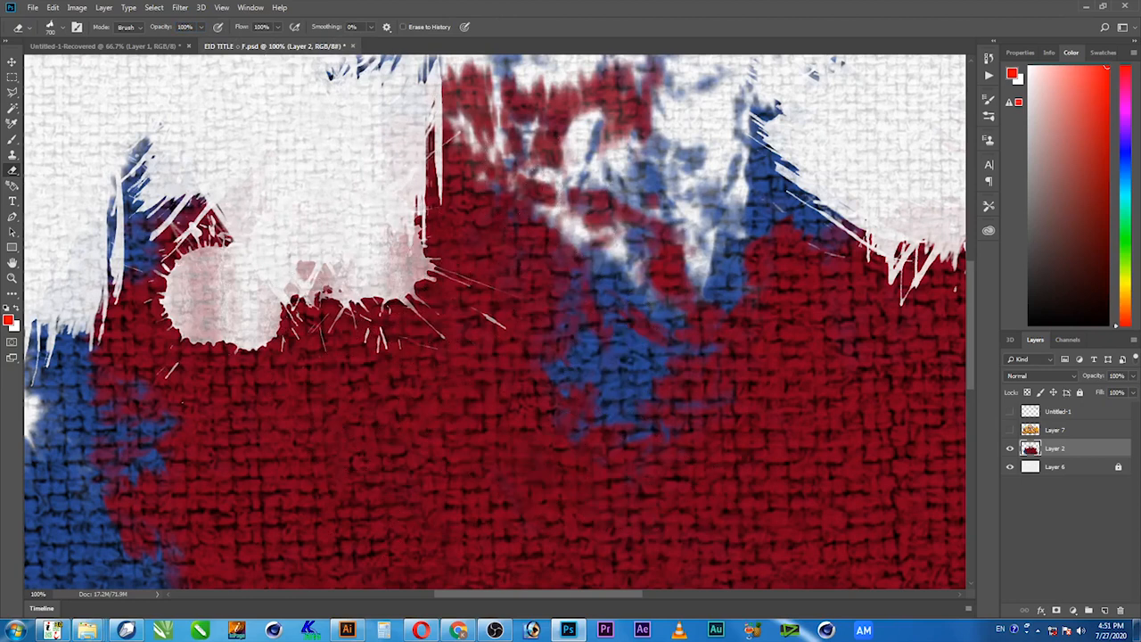
{"action": "key", "text": "z"}
{"action": "left_click", "coordinate": [339, 222], "text": "alt"}
{"action": "key", "text": "ctrl+z"}
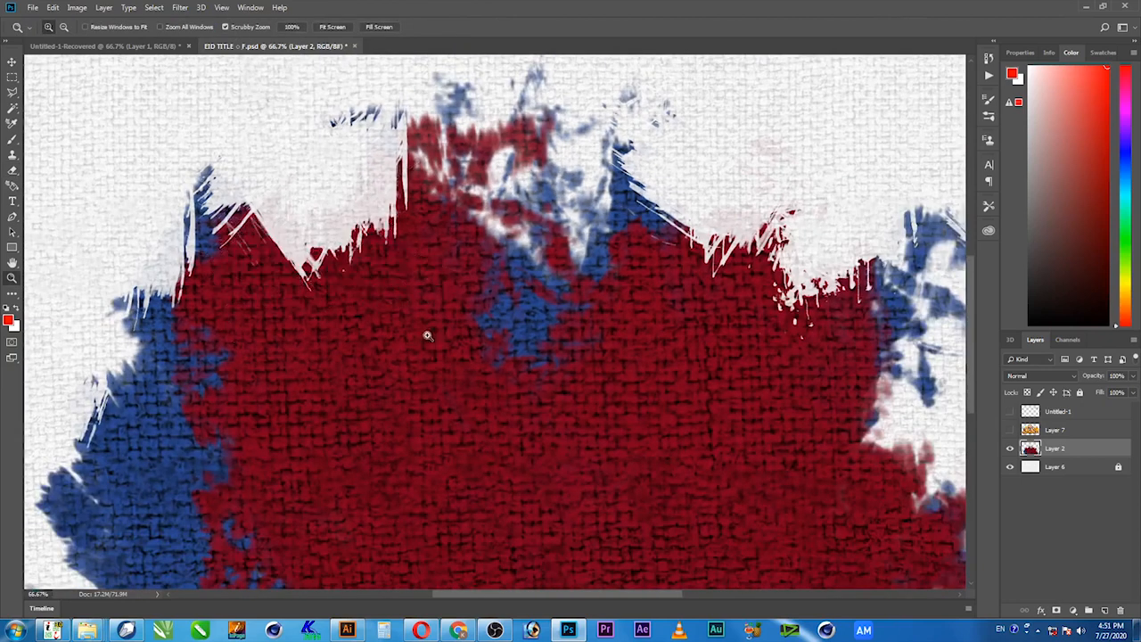
Show Layer 7 with the golden title lettering and bring the whole artwork into view at 33.3%.
{"action": "left_click", "coordinate": [398, 298], "text": "alt"}
{"action": "left_click", "coordinate": [398, 297], "text": "alt"}
{"action": "left_click_drag", "start_coordinate": [494, 411], "coordinate": [504, 433]}
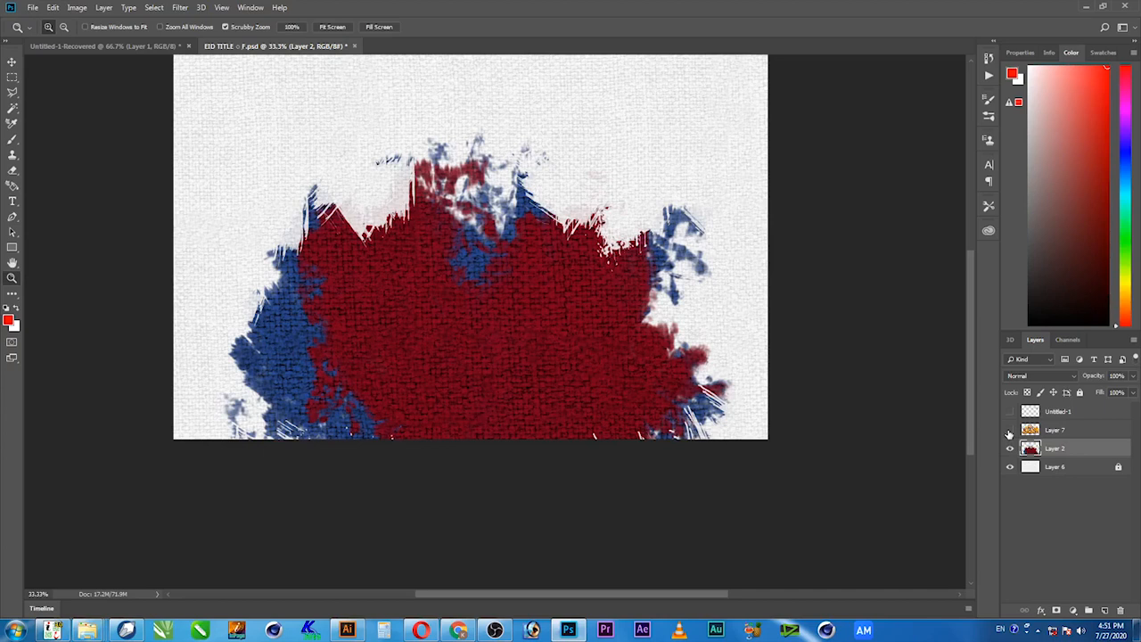
{"action": "left_click", "coordinate": [1010, 430]}
{"action": "left_click_drag", "start_coordinate": [603, 316], "coordinate": [613, 427]}
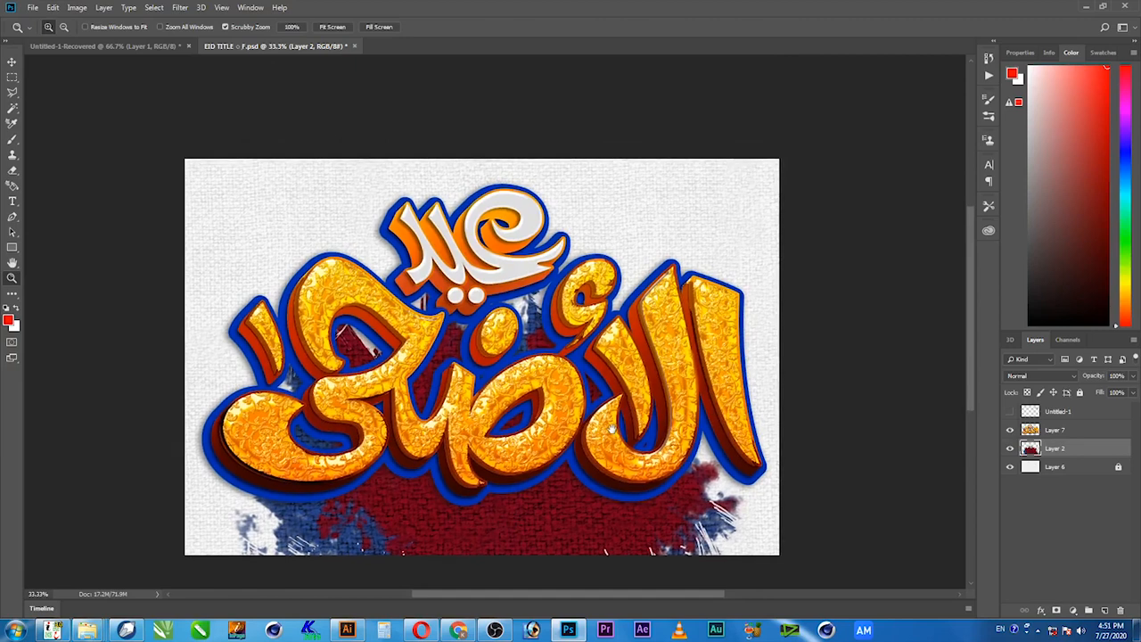
Examine the ornamented gold letters of the title at 100%, then view the lettering as a whole at 50%.
{"action": "right_click", "coordinate": [475, 412]}
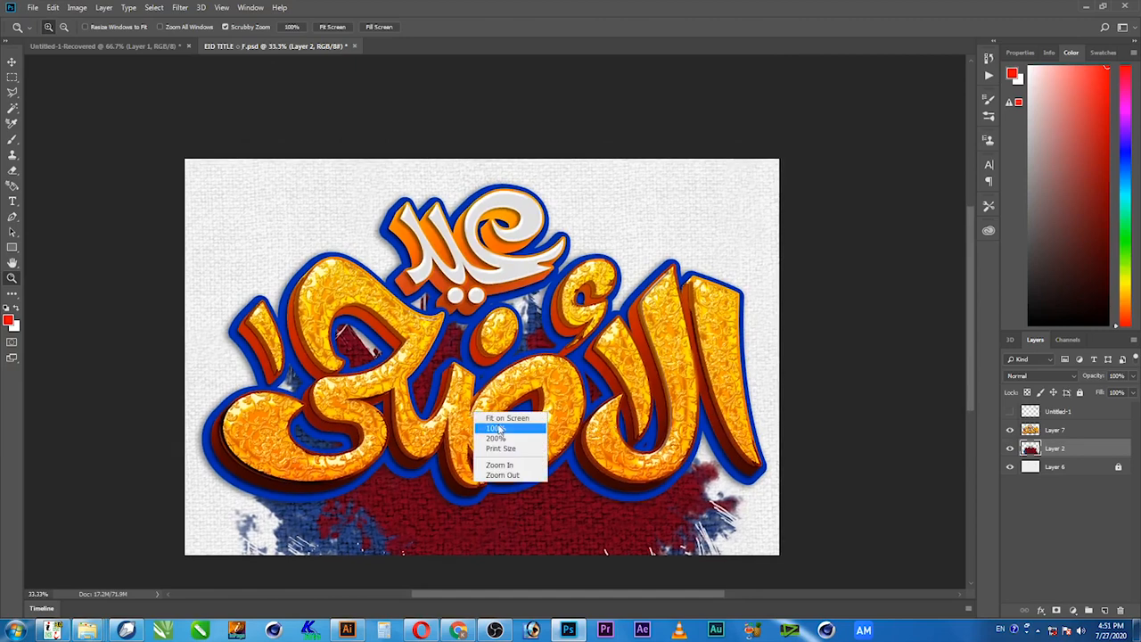
{"action": "left_click", "coordinate": [497, 429]}
{"action": "left_click_drag", "start_coordinate": [548, 467], "coordinate": [288, 328]}
{"action": "left_click", "coordinate": [541, 377], "text": "alt"}
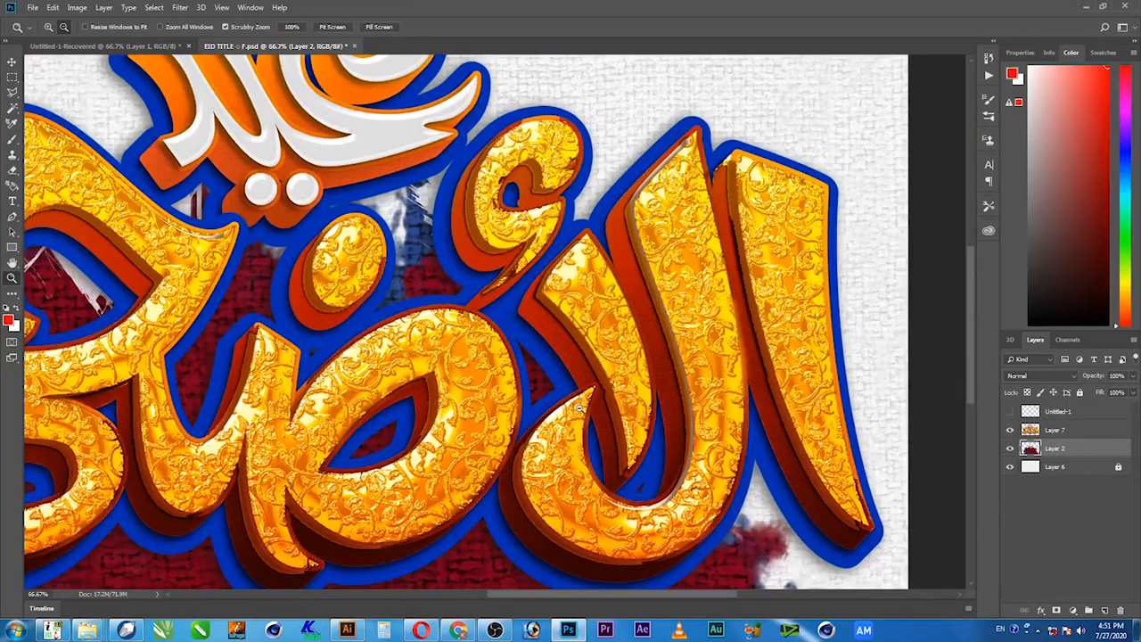
{"action": "left_click", "coordinate": [579, 408], "text": "alt"}
{"action": "left_click_drag", "start_coordinate": [383, 399], "coordinate": [498, 397]}
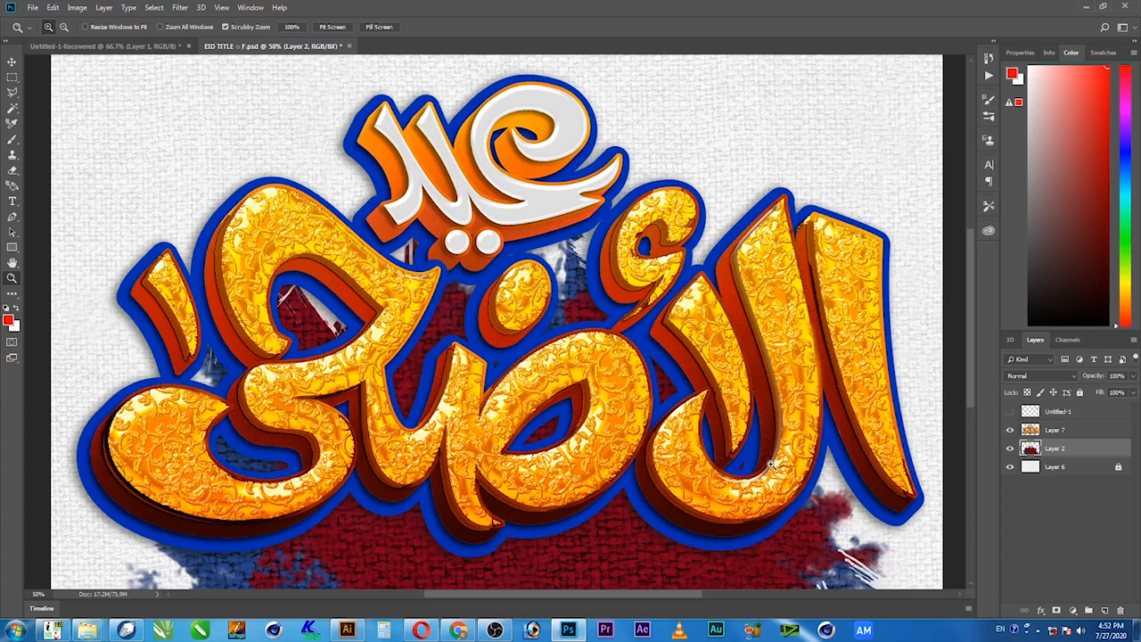
Examine the gold letters' dark extruded sides and blue outline, and the white word above them, at 100%.
{"action": "right_click", "coordinate": [622, 439]}
{"action": "left_click", "coordinate": [643, 456]}
{"action": "left_click_drag", "start_coordinate": [626, 497], "coordinate": [638, 205]}
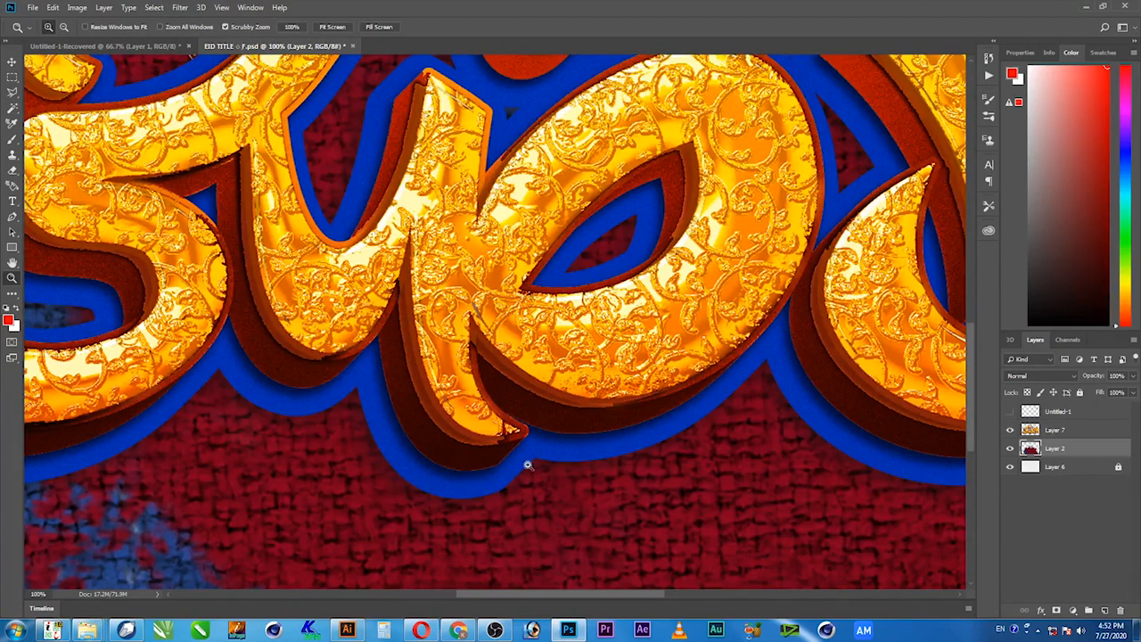
{"action": "left_click_drag", "start_coordinate": [405, 213], "coordinate": [481, 388]}
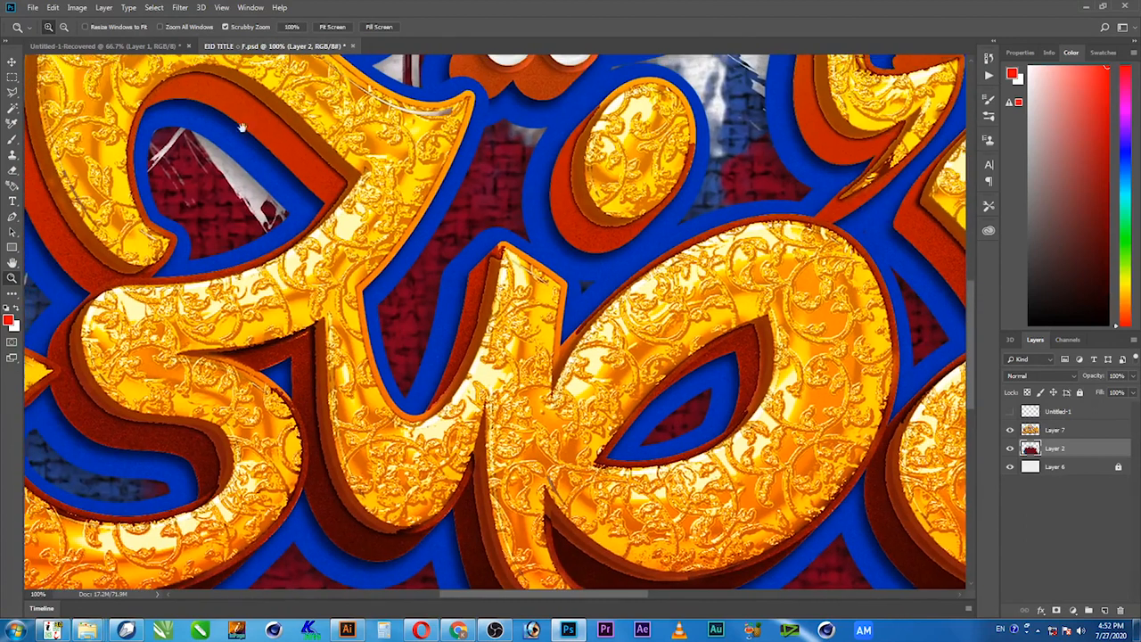
{"action": "left_click_drag", "start_coordinate": [416, 349], "coordinate": [431, 205]}
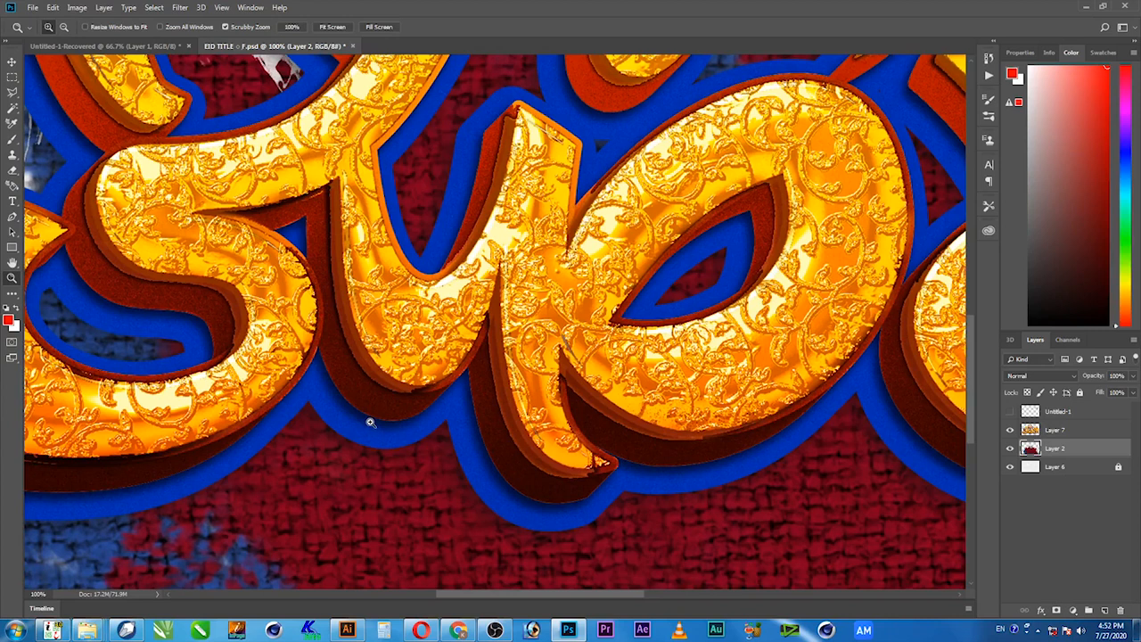
{"action": "left_click_drag", "start_coordinate": [359, 446], "coordinate": [428, 384]}
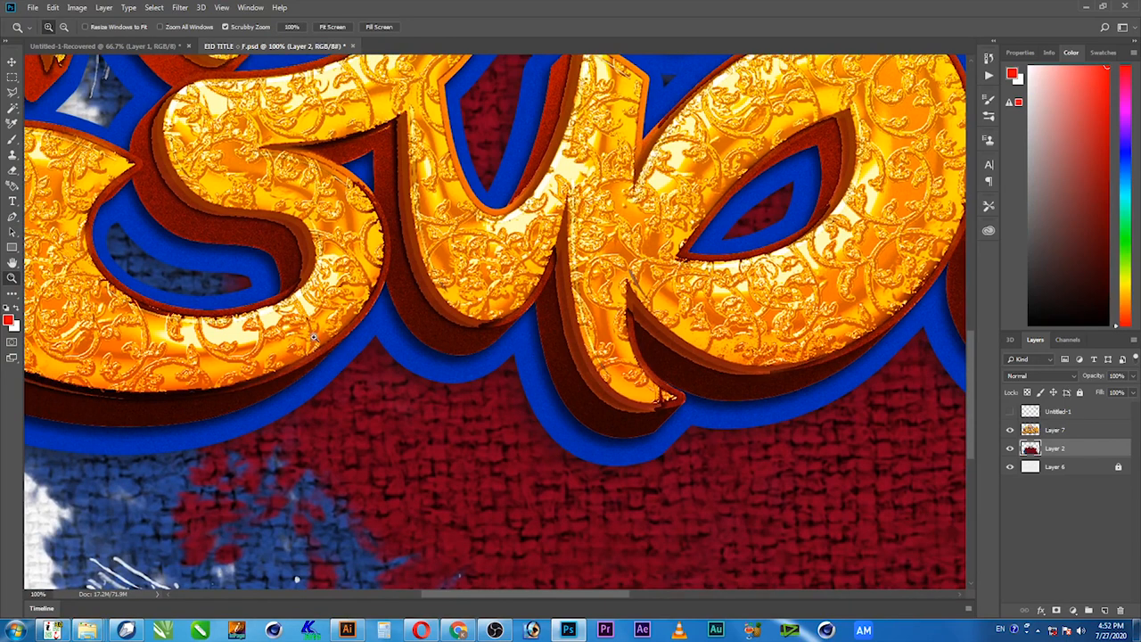
{"action": "left_click_drag", "start_coordinate": [535, 345], "coordinate": [541, 521]}
{"action": "left_click_drag", "start_coordinate": [550, 307], "coordinate": [523, 469]}
{"action": "left_click_drag", "start_coordinate": [424, 336], "coordinate": [332, 432]}
{"action": "left_click_drag", "start_coordinate": [490, 427], "coordinate": [425, 476]}
{"action": "left_click_drag", "start_coordinate": [537, 365], "coordinate": [519, 451]}
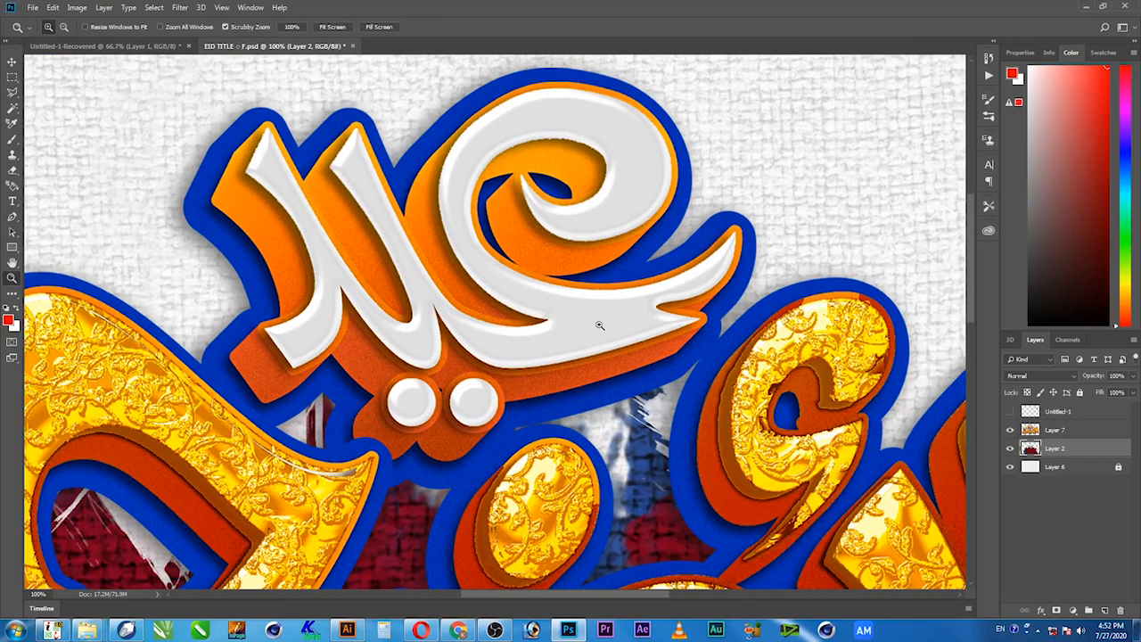
Return to the full artwork view at 33.3%, show the Untitled-1 layer with the black Urdu word and activate the Move tool.
{"action": "left_click", "coordinate": [543, 347], "text": "alt"}
{"action": "left_click", "coordinate": [570, 401], "text": "alt"}
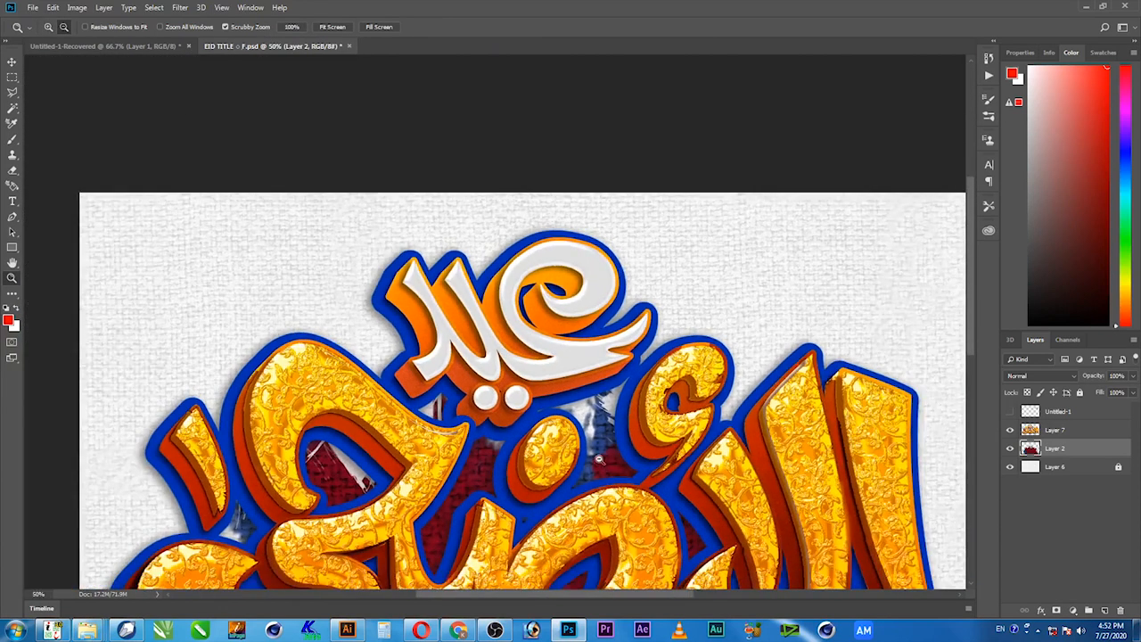
{"action": "left_click", "coordinate": [595, 456], "text": "alt"}
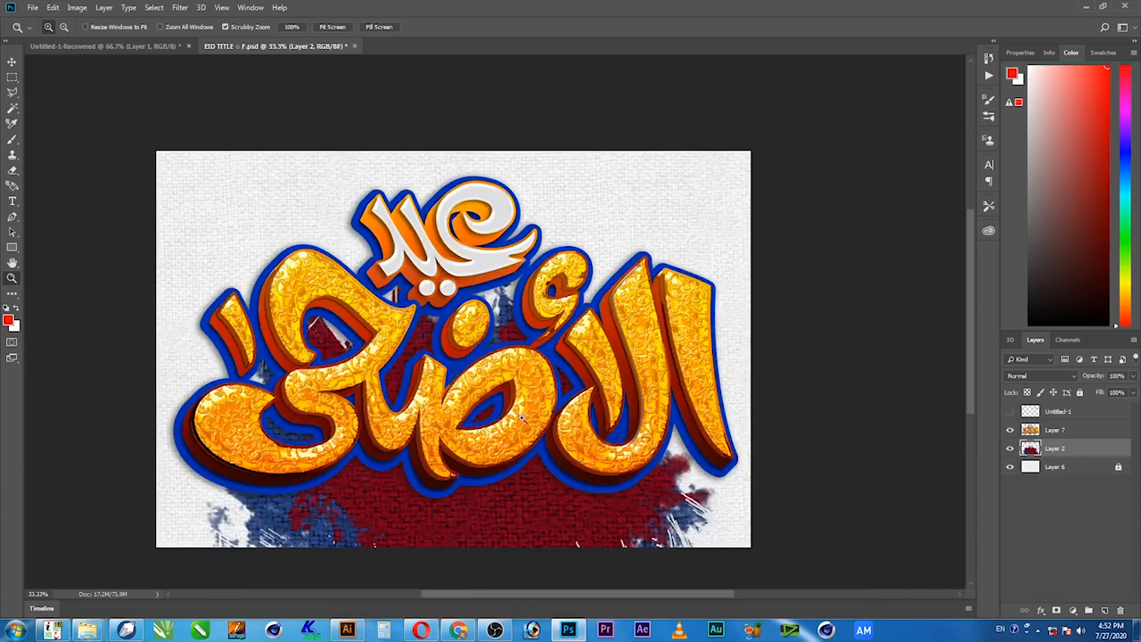
{"action": "left_click", "coordinate": [1010, 412]}
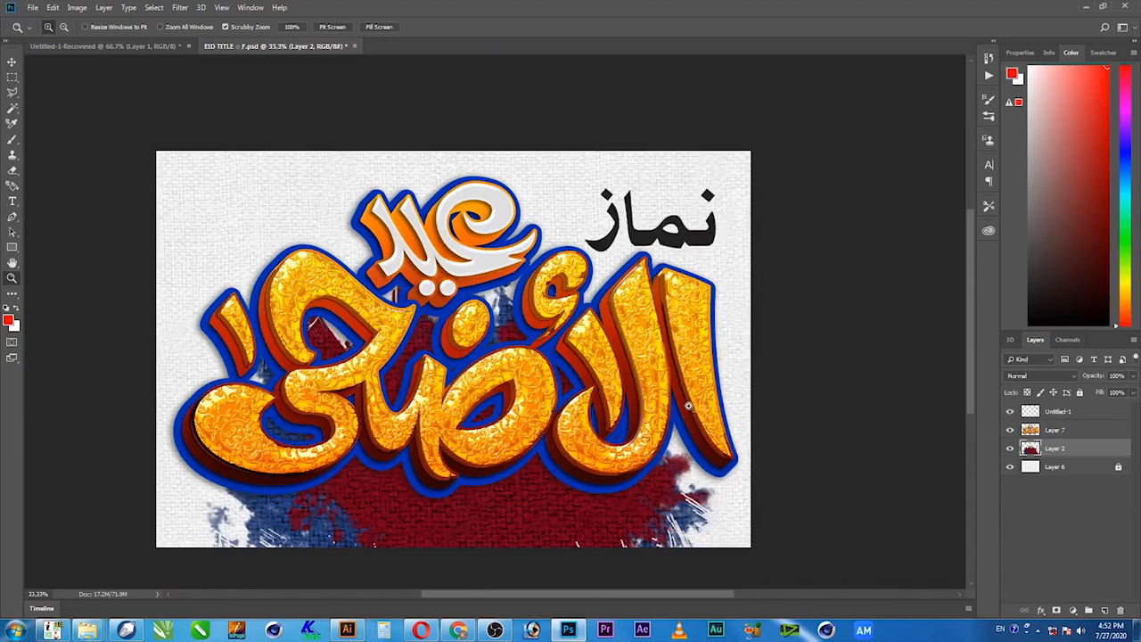
{"action": "key", "text": "v"}
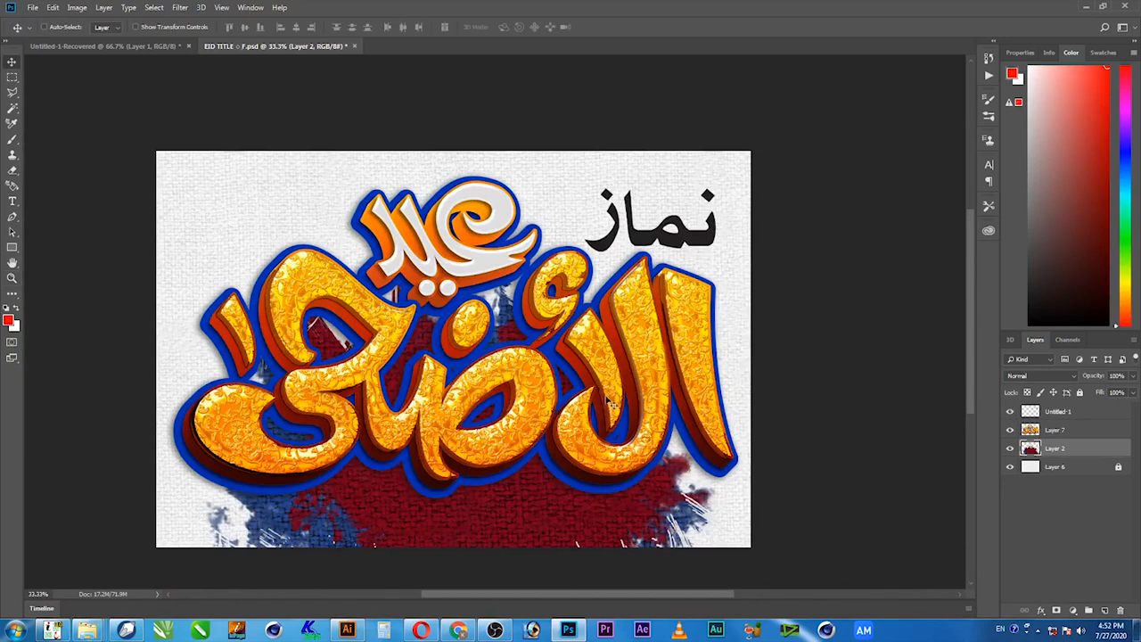